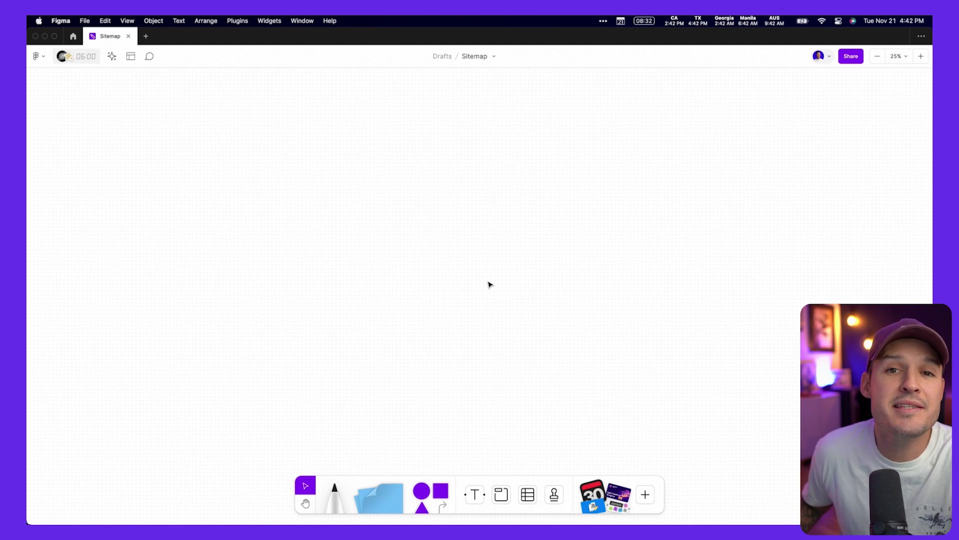
- Drop a purple square shape onto the blank Sitemap board's canvas
{"action": "left_click", "coordinate": [442, 490]}
- Add two more squares, then select and delete the whole Home/about/contact/pricing sitemap
{"action": "left_click", "coordinate": [435, 176]}
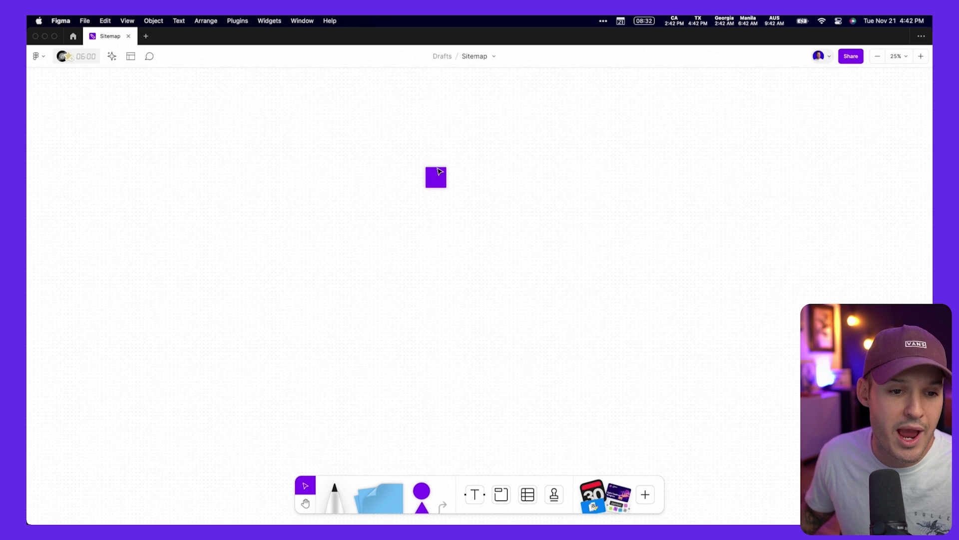
{"action": "left_click", "coordinate": [427, 224]}
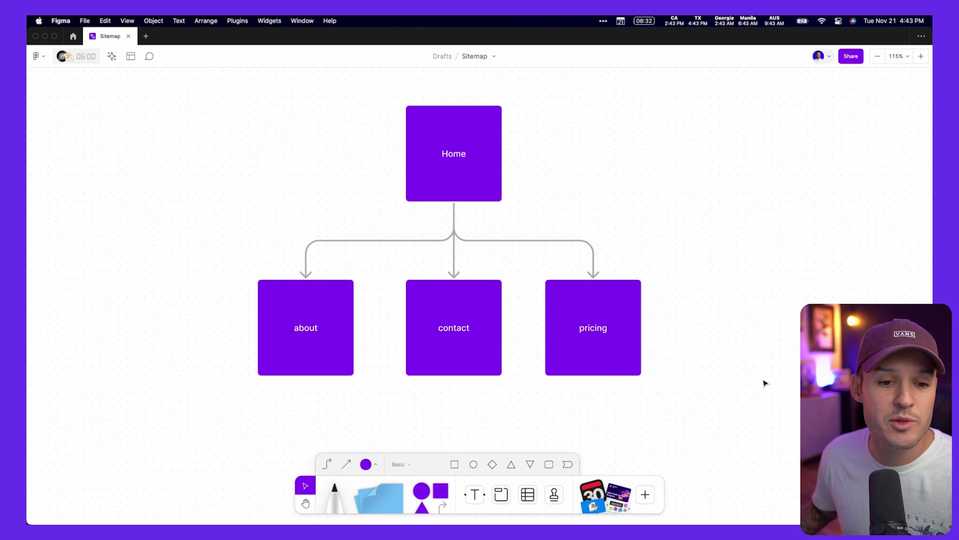
{"action": "left_click_drag", "start_coordinate": [776, 381], "coordinate": [162, 155]}
{"action": "key", "text": "Delete"}
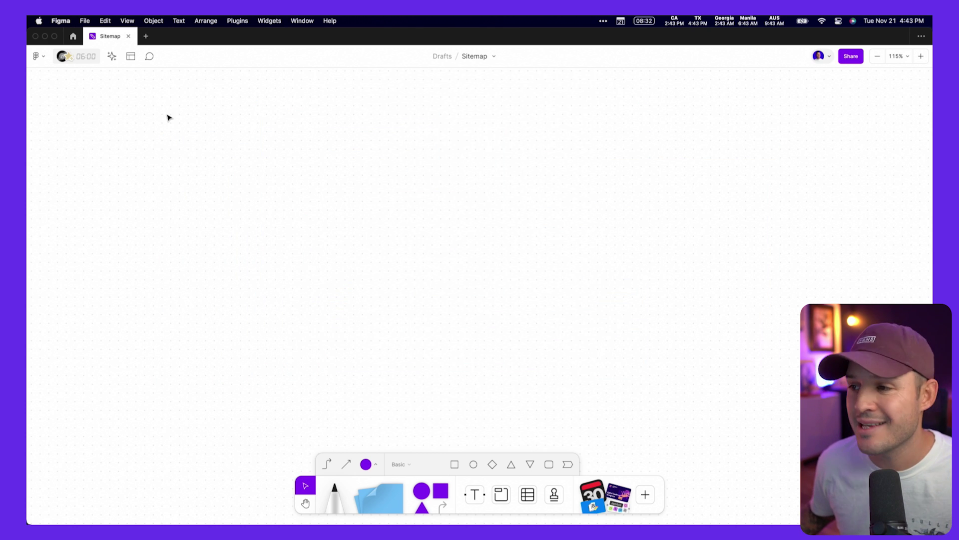
{"action": "left_click", "coordinate": [112, 56]}
- Paste the 30-Day UI Designer site-map prompt and fix the 'Te' and stray-period typos
{"action": "left_click", "coordinate": [76, 113]}
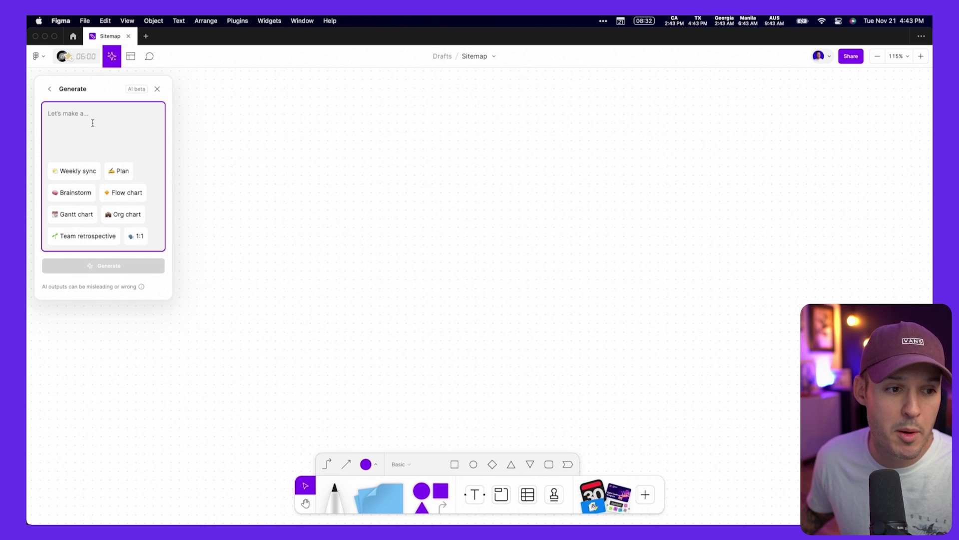
{"action": "type", "text": "a site map for a education website. The website is called 30-Day UI Designer and it features a powerful 30-day course about UI Design. The home page showcases the features of the course as well as pricing, testimonials and sign up CTA. Te sub pages include a. UI design blog, free lessons, and a free resources page"}
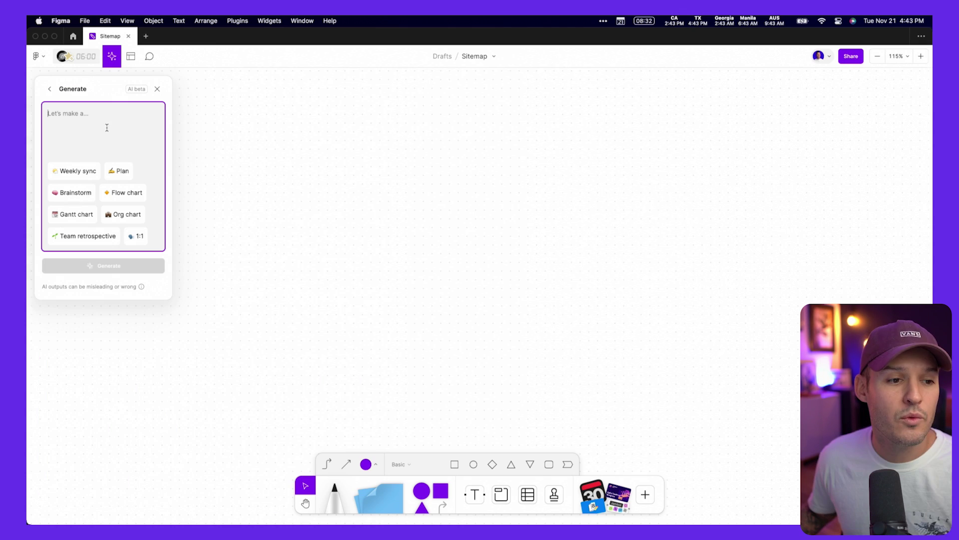
{"action": "type", "text": "a site map for a education website. The website is called 30-Day UI Designer and it features a powerful 30-day course about UI Design. The home page showcases the features of the course as well as pricing, testimonials and sign up CTA. Te sub pages include a. UI design blog, free lessons, and a free resources page"}
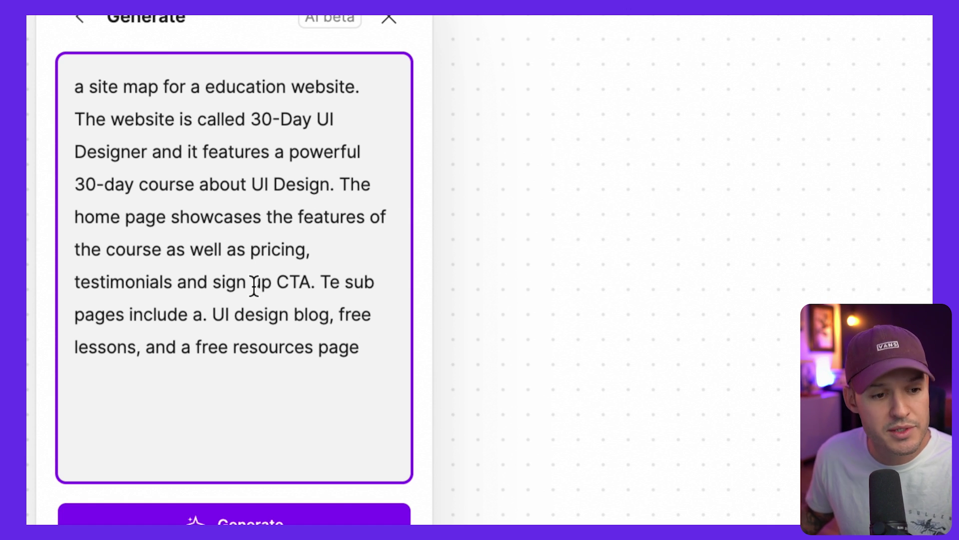
{"action": "left_click", "coordinate": [329, 282]}
{"action": "type", "text": "h"}
{"action": "key", "text": "ctrl+a"}
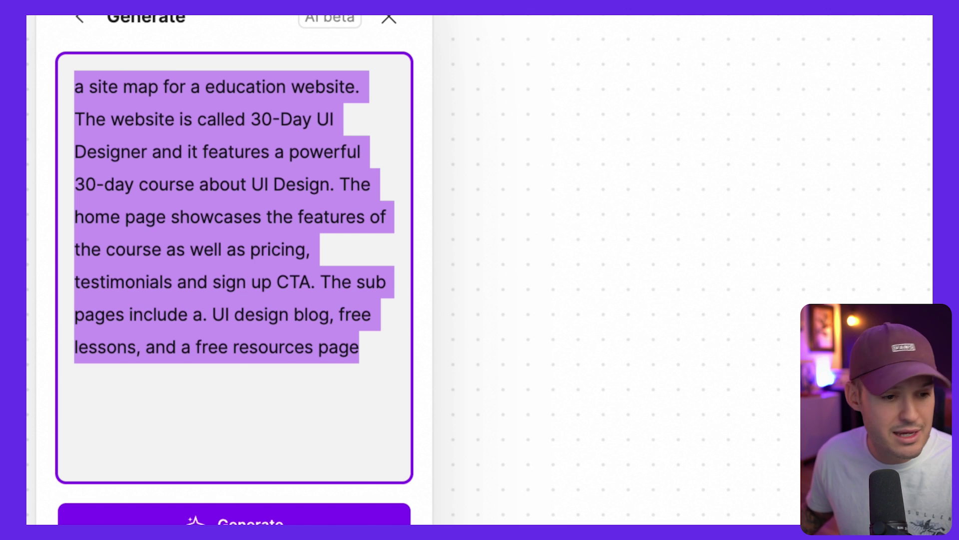
{"action": "left_click", "coordinate": [235, 323]}
{"action": "left_click", "coordinate": [209, 320]}
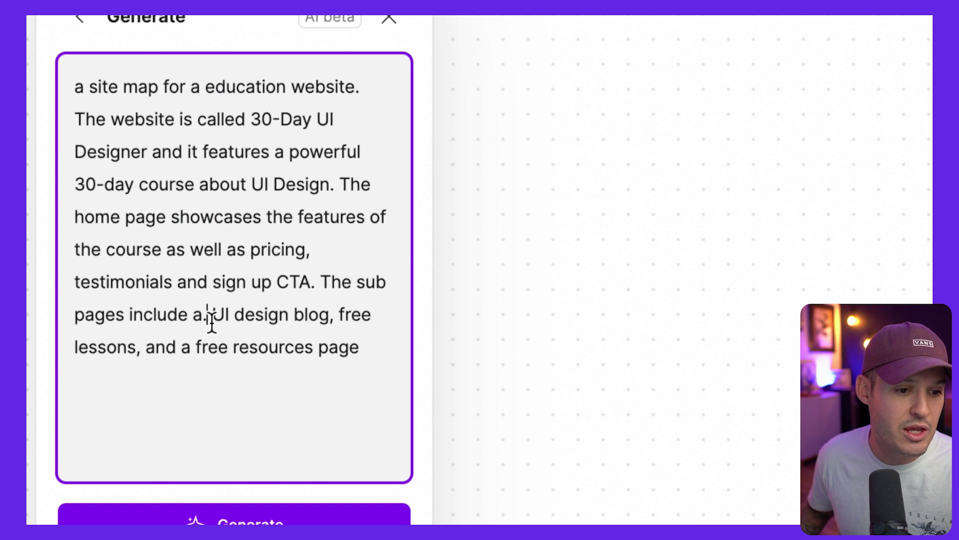
{"action": "key", "text": "BackSpace"}
{"action": "key", "text": "ctrl+a"}
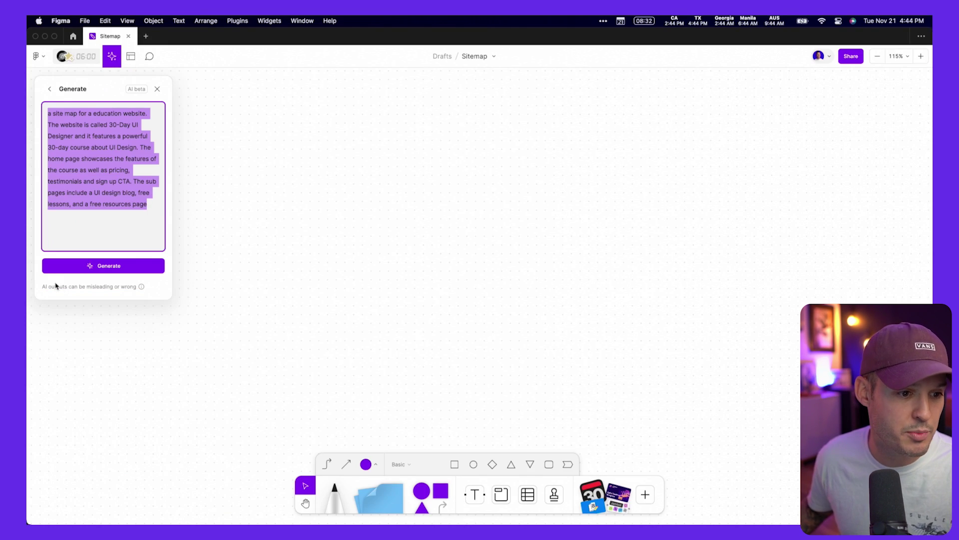
- Generate the AI site map and zoom and pan across its Home Page section to review it
{"action": "left_click", "coordinate": [213, 523]}
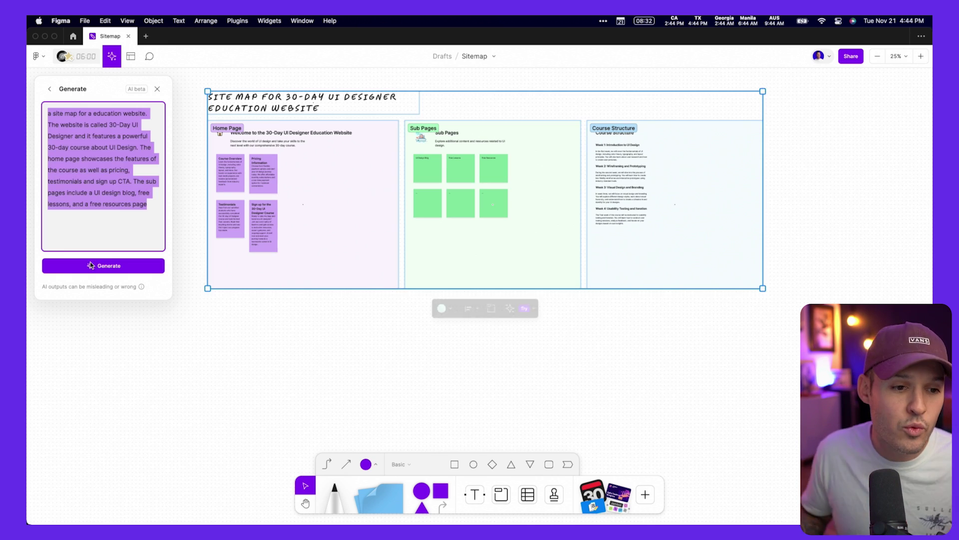
{"action": "left_click", "coordinate": [330, 347]}
{"action": "left_click_drag", "start_coordinate": [326, 345], "coordinate": [393, 353]}
{"action": "left_click_drag", "start_coordinate": [265, 88], "coordinate": [538, 376]}
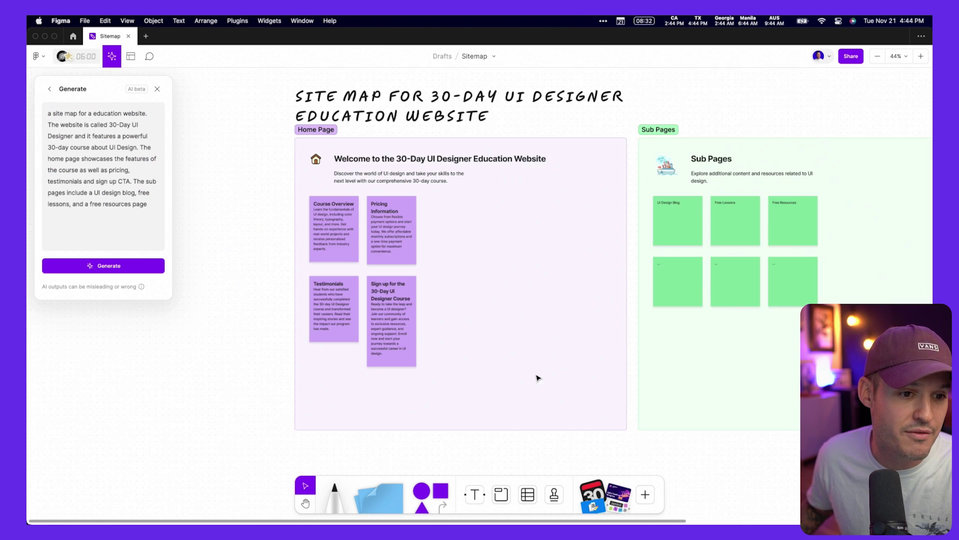
{"action": "scroll", "coordinate": [638, 460], "scroll_direction": "up", "scroll_amount": 3}
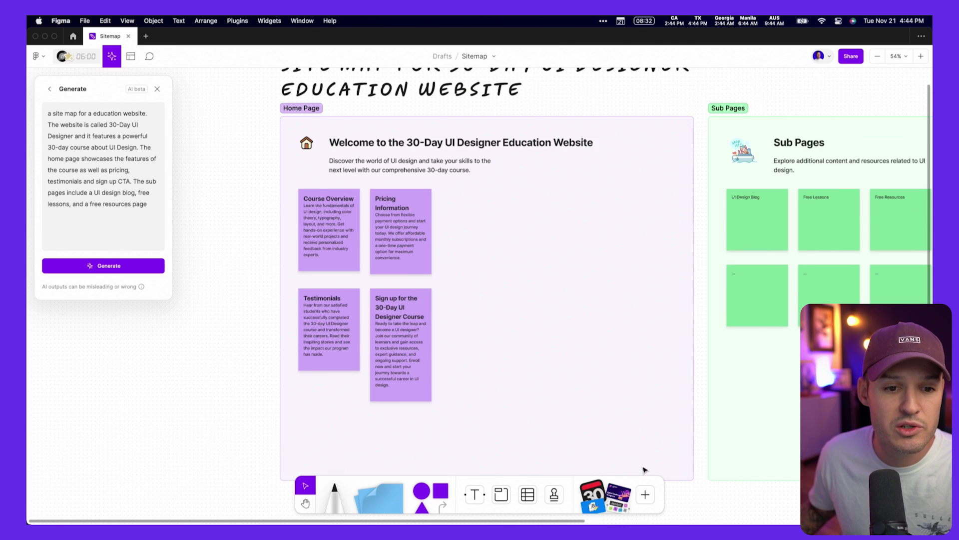
{"action": "left_click_drag", "start_coordinate": [578, 375], "coordinate": [561, 390]}
{"action": "key", "text": "v"}
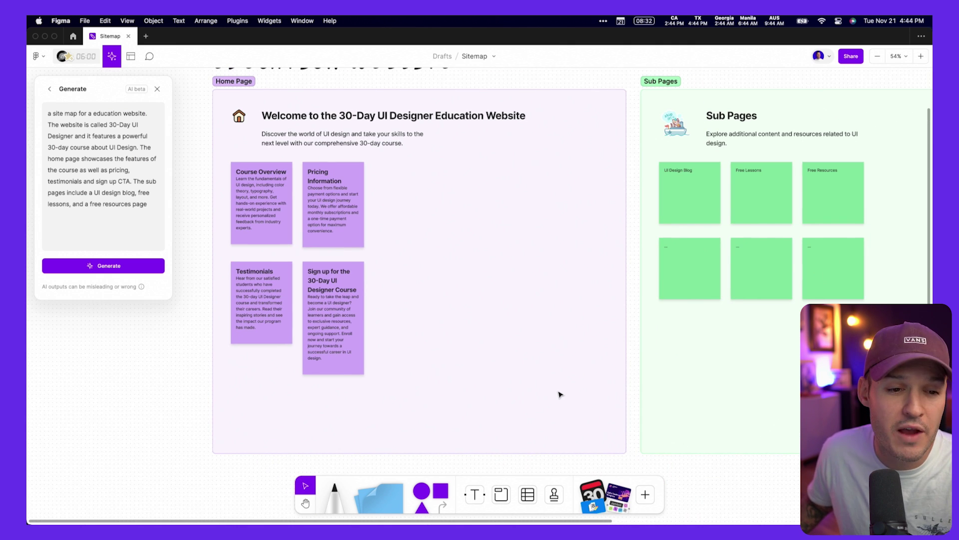
{"action": "key", "text": "h"}
{"action": "scroll", "coordinate": [494, 382], "scroll_direction": "right", "scroll_amount": 15}
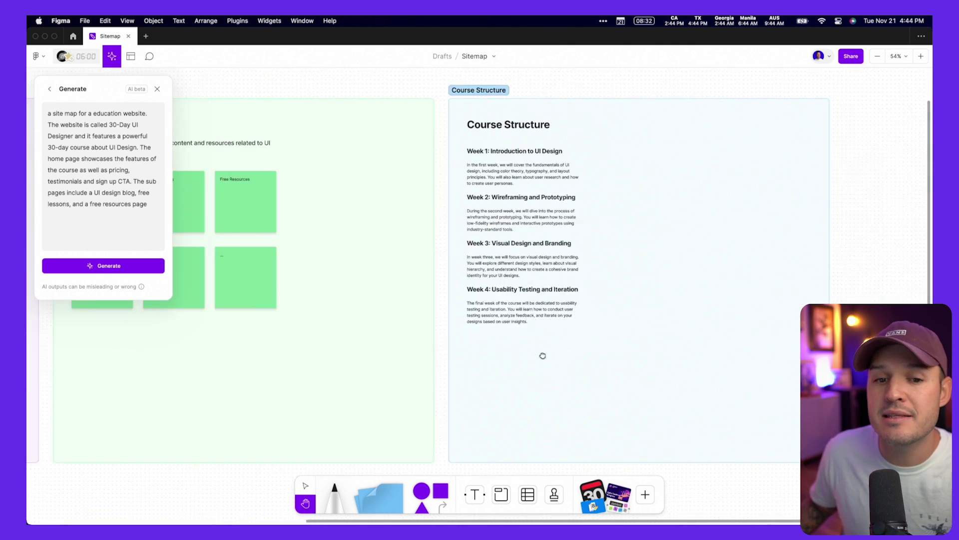
{"action": "scroll", "coordinate": [445, 356], "scroll_direction": "left", "scroll_amount": 15}
{"action": "key", "text": "v"}
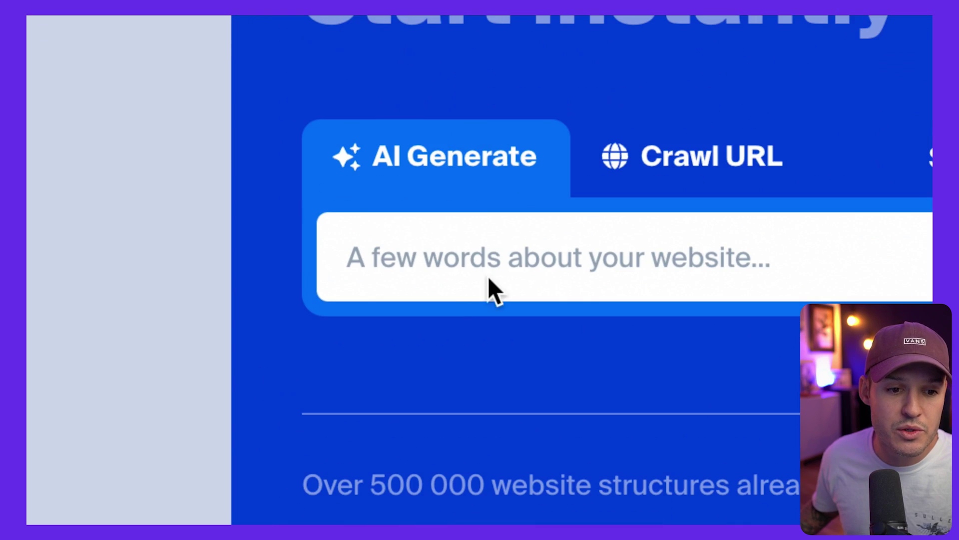
- Paste the education website description into Octopus.do's AI Generate field and generate the sitemap
{"action": "left_click", "coordinate": [320, 344]}
{"action": "key", "text": "super+v"}
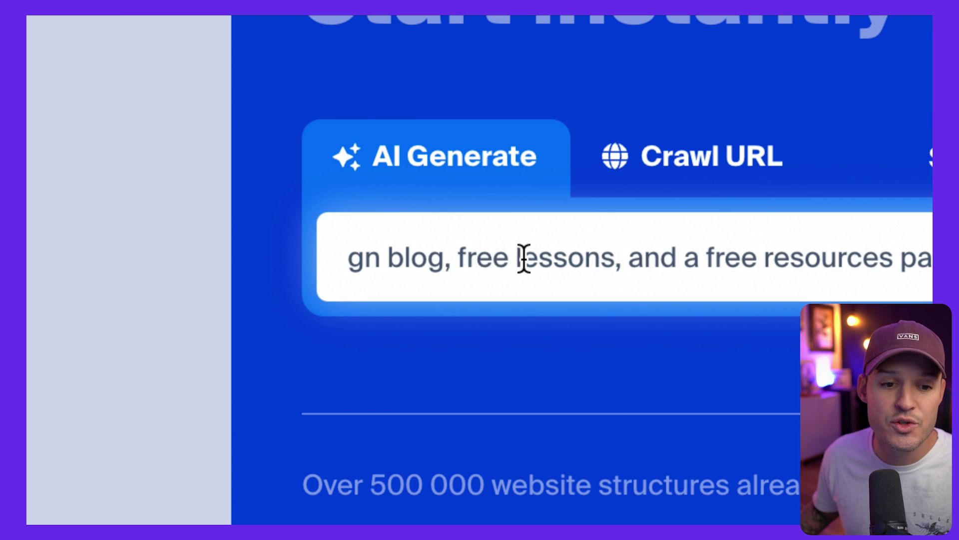
{"action": "left_click", "coordinate": [472, 345]}
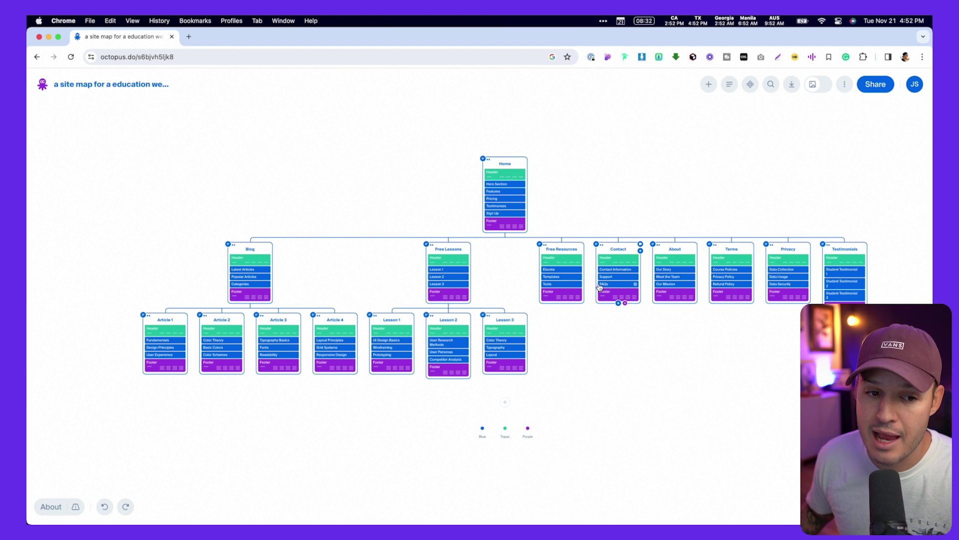
{"action": "scroll", "coordinate": [534, 195], "scroll_direction": "up", "scroll_amount": 5}
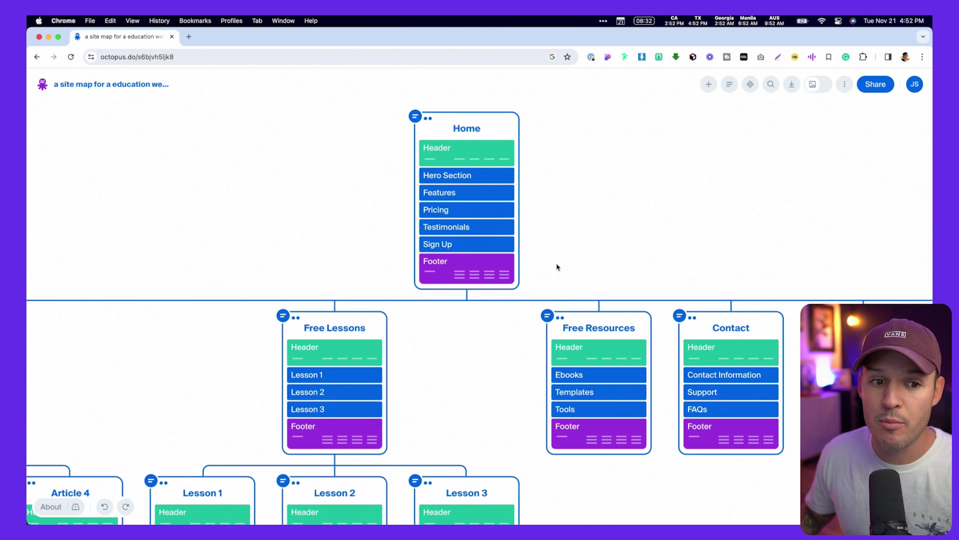
{"action": "left_click_drag", "start_coordinate": [557, 267], "coordinate": [764, 133]}
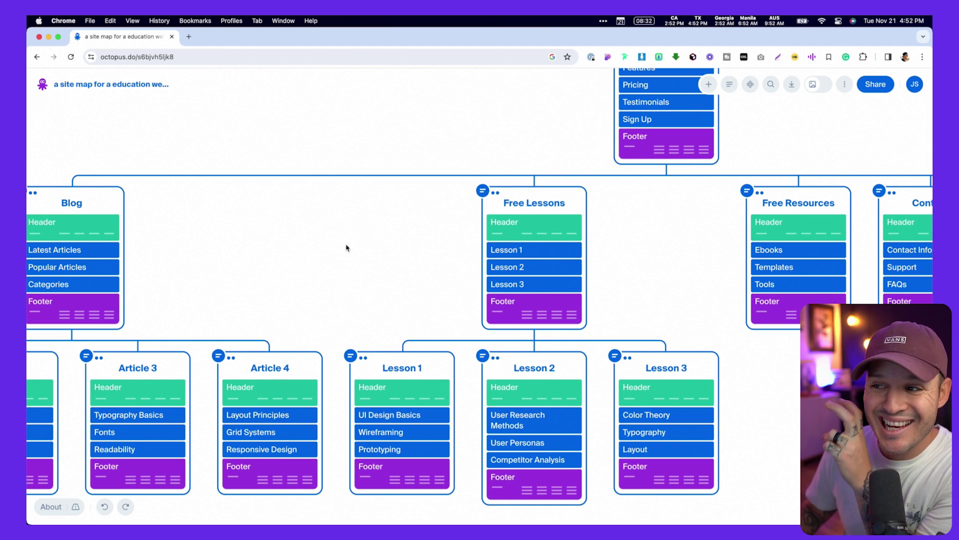
{"action": "left_click_drag", "start_coordinate": [305, 271], "coordinate": [501, 245]}
{"action": "scroll", "coordinate": [638, 236], "scroll_direction": "right", "scroll_amount": 15}
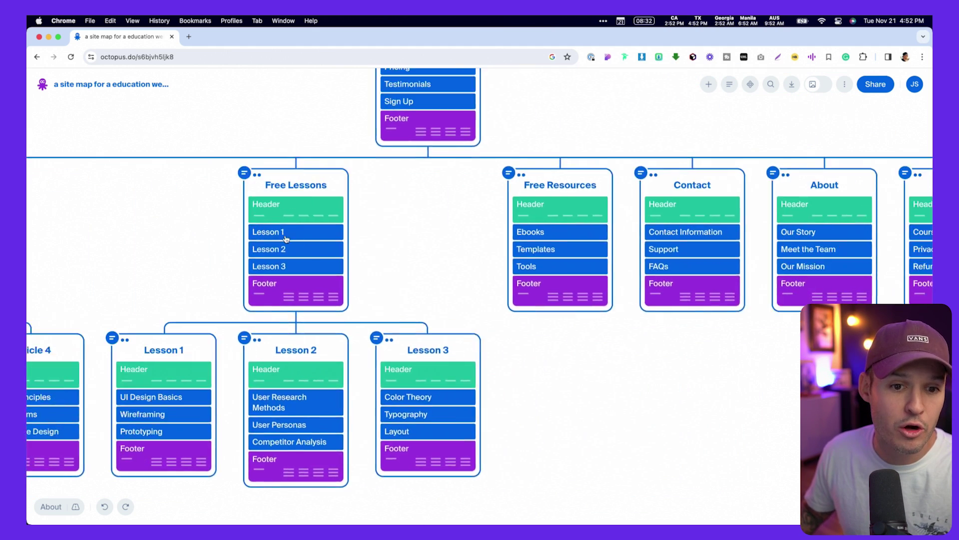
{"action": "scroll", "coordinate": [334, 229], "scroll_direction": "left", "scroll_amount": 5}
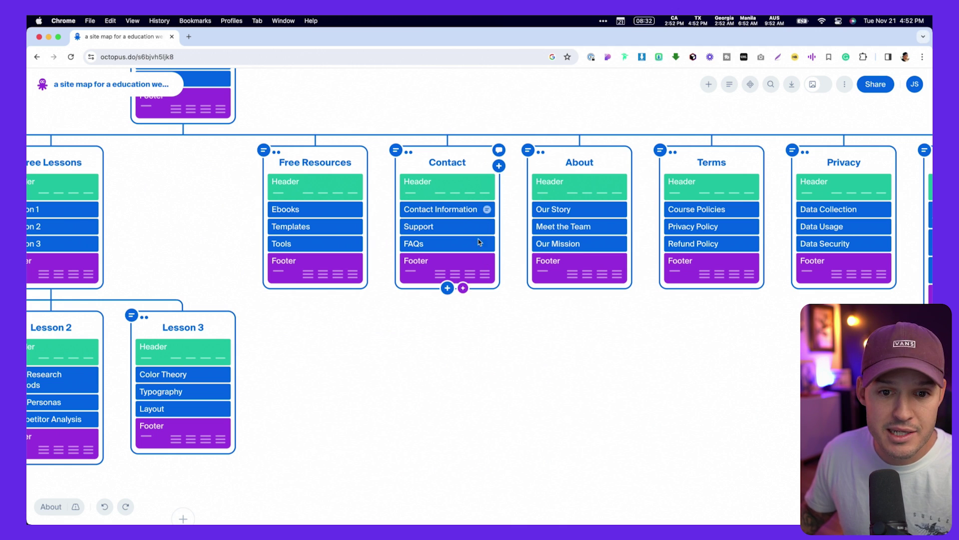
{"action": "left_click_drag", "start_coordinate": [795, 386], "coordinate": [687, 393]}
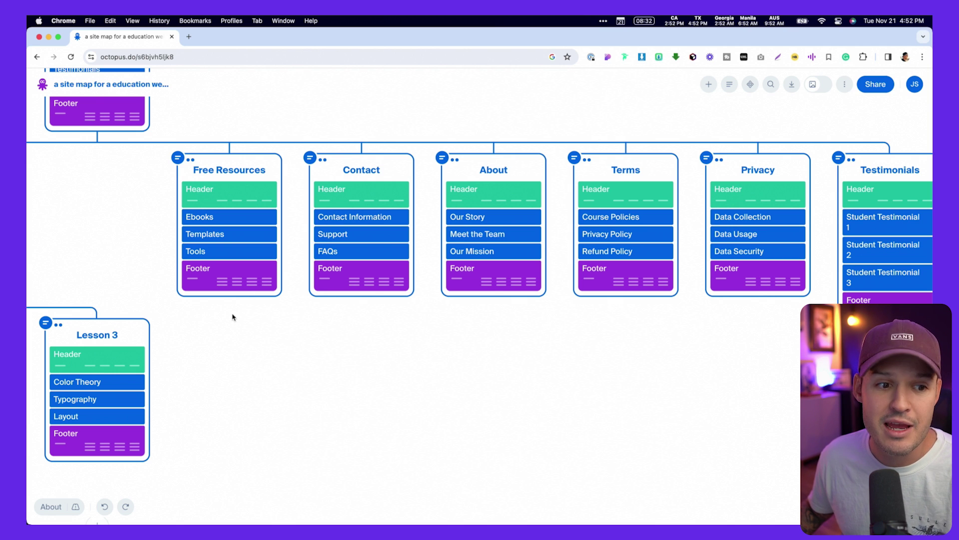
{"action": "left_click_drag", "start_coordinate": [237, 377], "coordinate": [918, 299]}
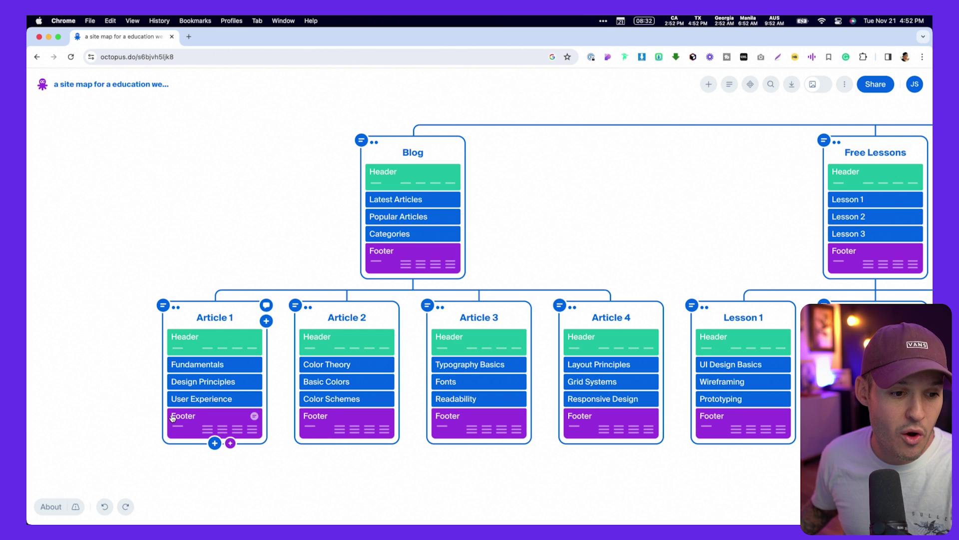
{"action": "scroll", "coordinate": [173, 418], "scroll_direction": "up", "scroll_amount": 3}
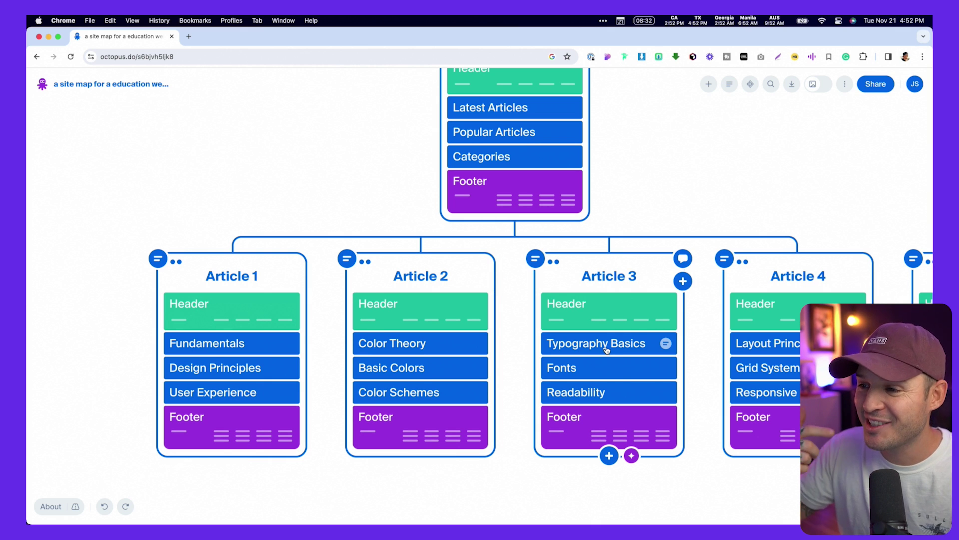
- Zoom out to see the Free Lessons and Contact pages, then zoom back in on the Home card
{"action": "scroll", "coordinate": [578, 345], "scroll_direction": "down", "scroll_amount": 3}
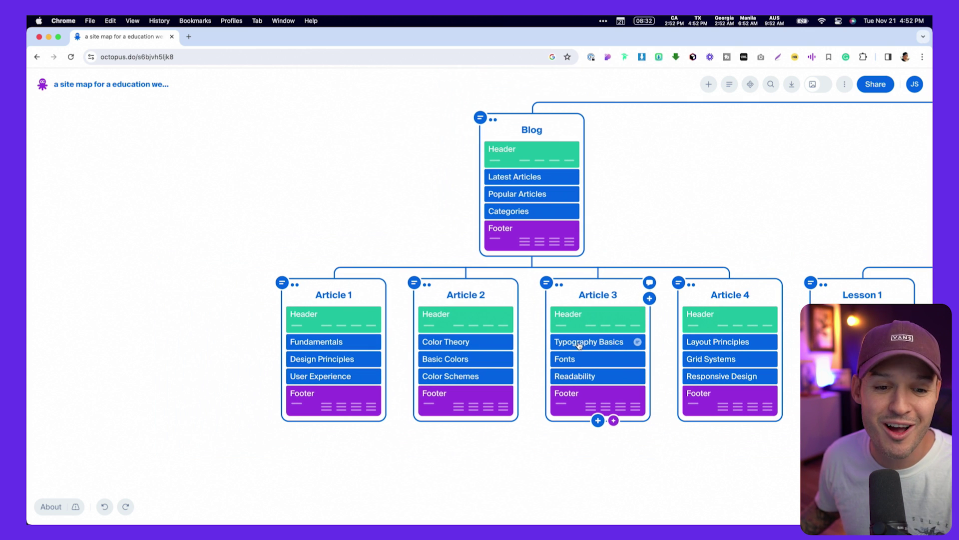
{"action": "left_click_drag", "start_coordinate": [834, 236], "coordinate": [289, 270]}
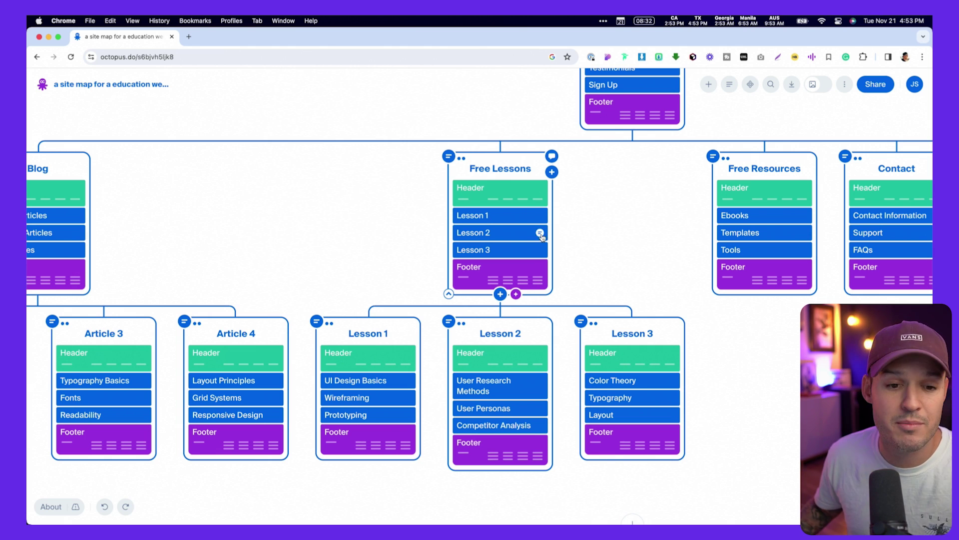
{"action": "scroll", "coordinate": [639, 231], "scroll_direction": "up", "scroll_amount": 1}
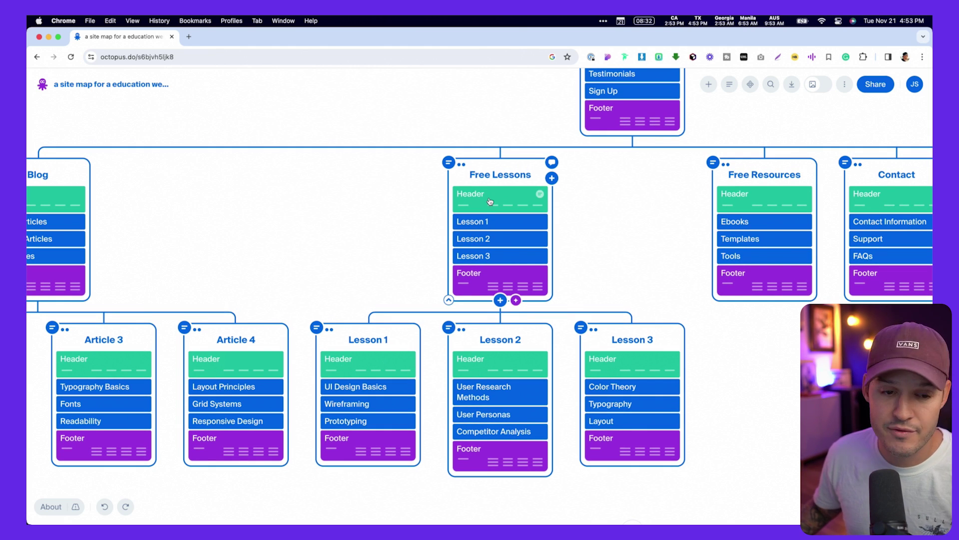
{"action": "scroll", "coordinate": [489, 201], "scroll_direction": "up", "scroll_amount": 3}
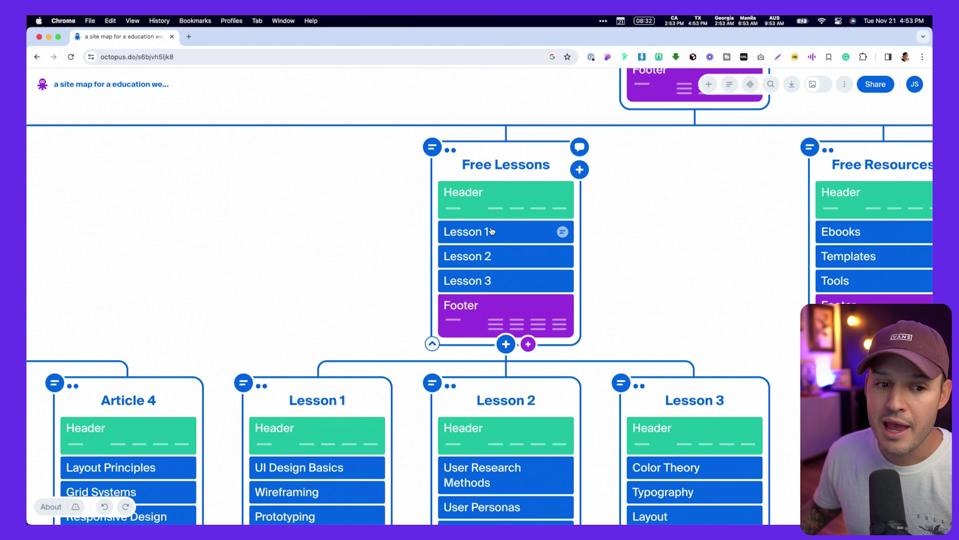
{"action": "scroll", "coordinate": [596, 260], "scroll_direction": "down", "scroll_amount": 5}
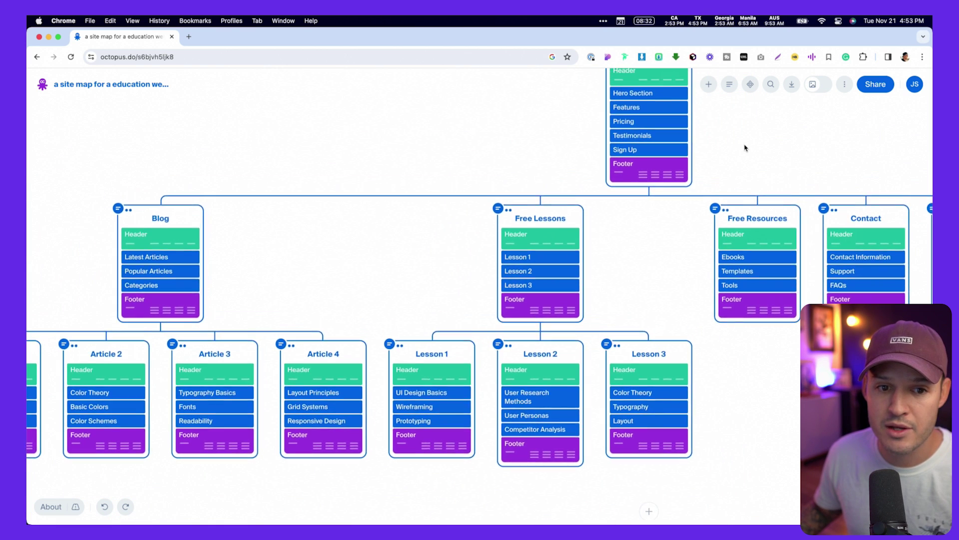
{"action": "scroll", "coordinate": [745, 148], "scroll_direction": "up", "scroll_amount": 2}
{"action": "scroll", "coordinate": [653, 186], "scroll_direction": "up", "scroll_amount": 5}
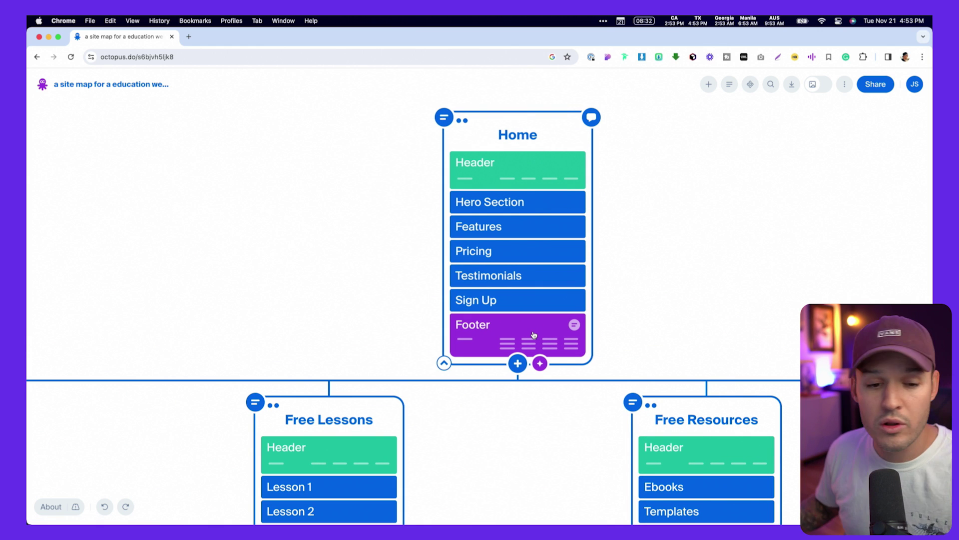
{"action": "scroll", "coordinate": [533, 335], "scroll_direction": "down", "scroll_amount": 1}
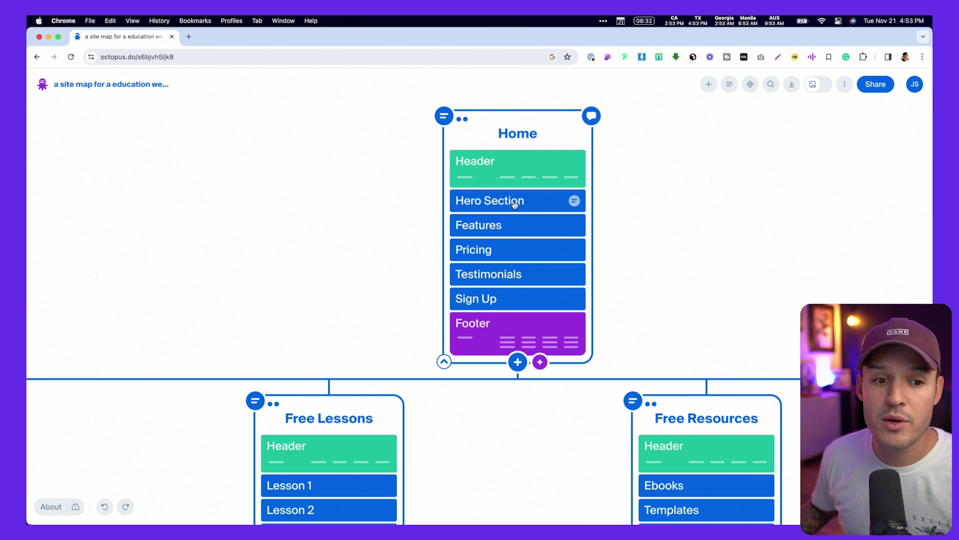
- Nudge the Pricing row, then select the Home page's Hero Section and show its wireframe layouts
{"action": "mouse_move", "coordinate": [520, 250]}
{"action": "left_mouse_down"}
{"action": "mouse_move", "coordinate": [520, 307]}
{"action": "mouse_move", "coordinate": [518, 216]}
{"action": "mouse_move", "coordinate": [521, 255]}
{"action": "left_mouse_up"}
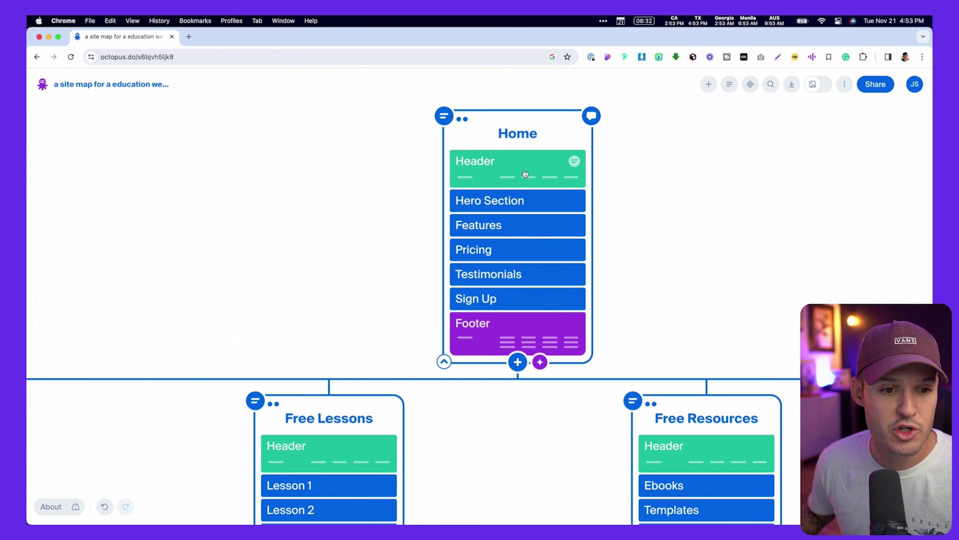
{"action": "scroll", "coordinate": [503, 187], "scroll_direction": "up", "scroll_amount": 1}
{"action": "scroll", "coordinate": [502, 187], "scroll_direction": "up", "scroll_amount": 1}
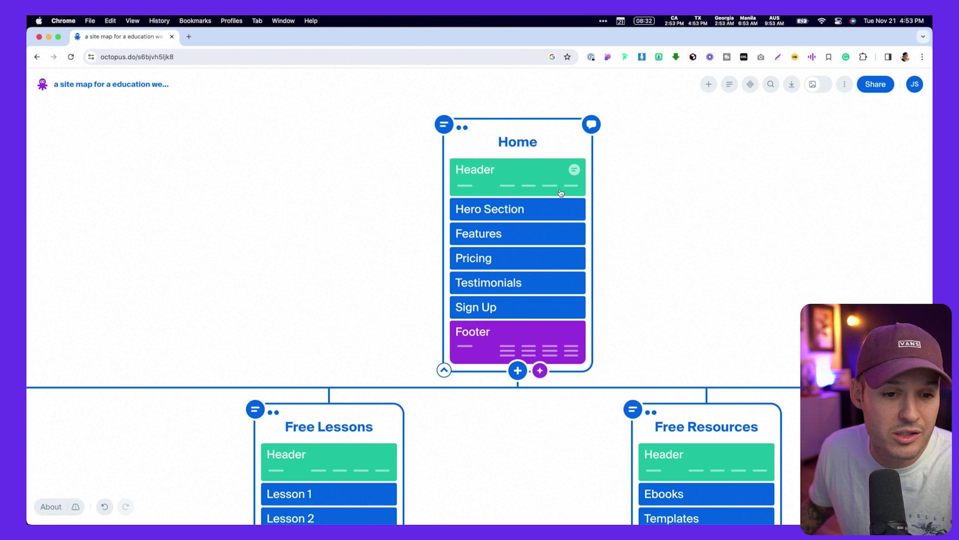
{"action": "left_click", "coordinate": [511, 210]}
{"action": "left_click", "coordinate": [497, 172]}
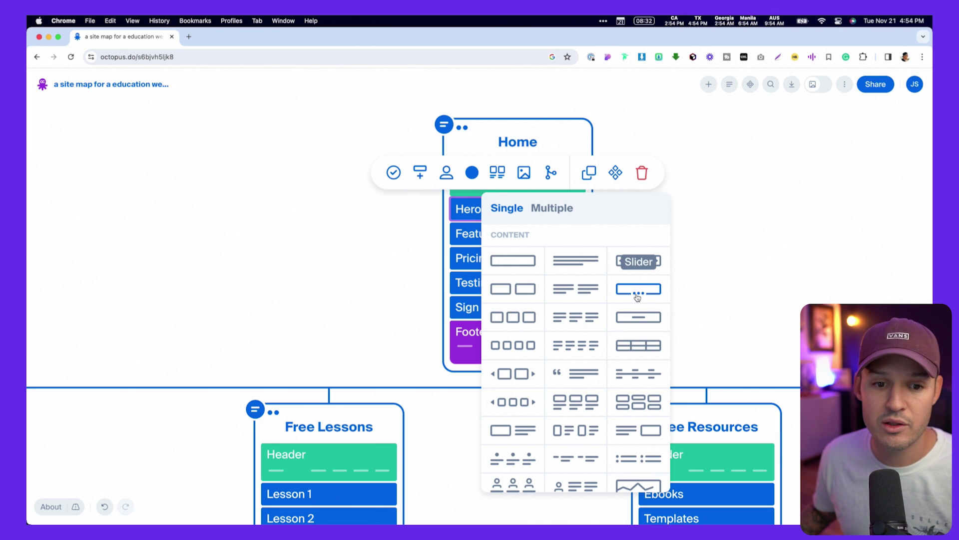
- Apply a slider wireframe to Hero Section and an image-and-text wireframe to Features
{"action": "left_click", "coordinate": [638, 295]}
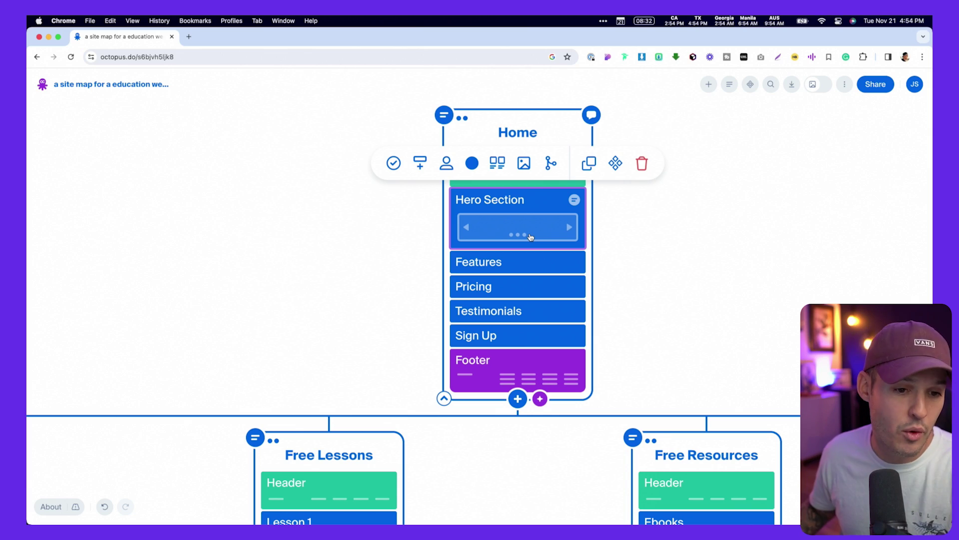
{"action": "left_click", "coordinate": [514, 264]}
{"action": "left_click", "coordinate": [497, 225]}
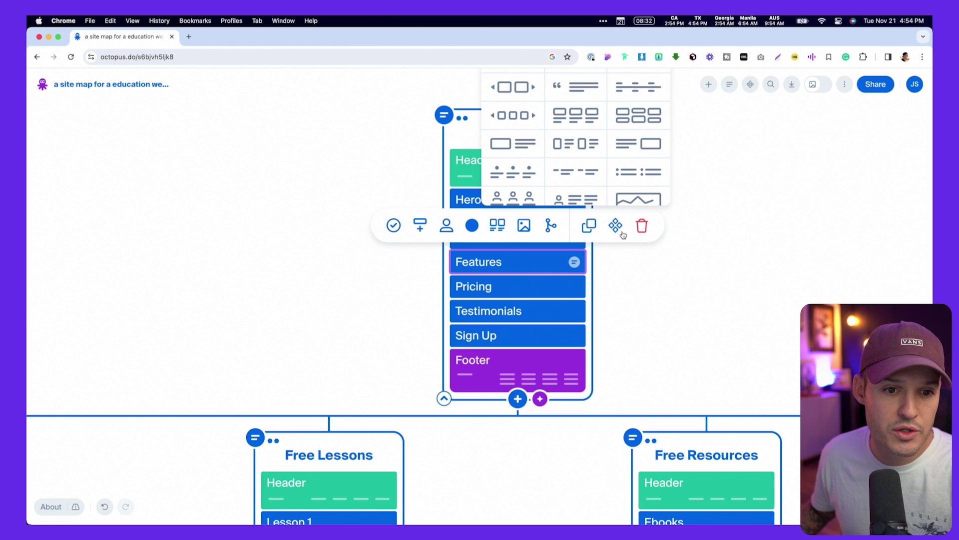
{"action": "left_click", "coordinate": [579, 153]}
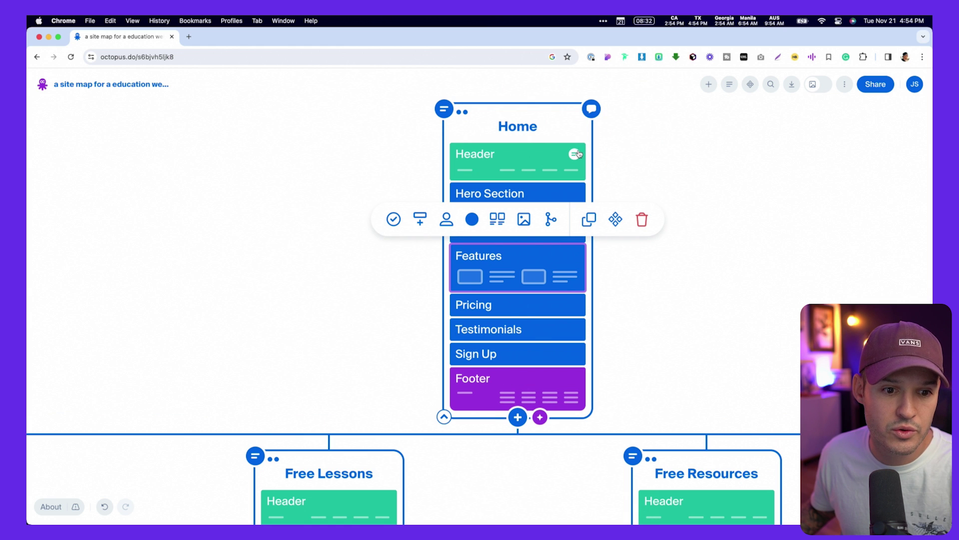
- Give the Pricing section the three-column Plans wireframe layout
{"action": "left_click", "coordinate": [515, 312]}
{"action": "left_click", "coordinate": [498, 269]}
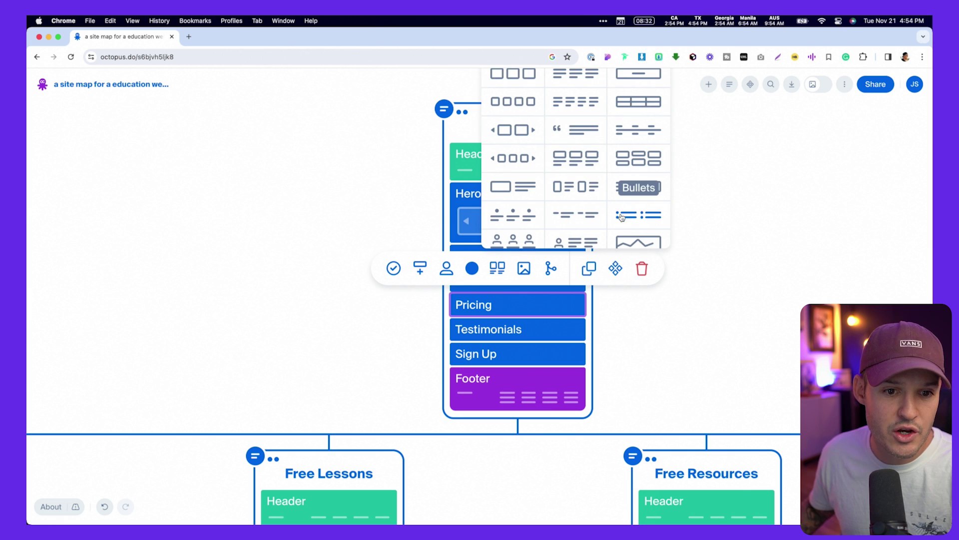
{"action": "scroll", "coordinate": [617, 207], "scroll_direction": "down", "scroll_amount": 3}
{"action": "scroll", "coordinate": [617, 207], "scroll_direction": "down", "scroll_amount": 8}
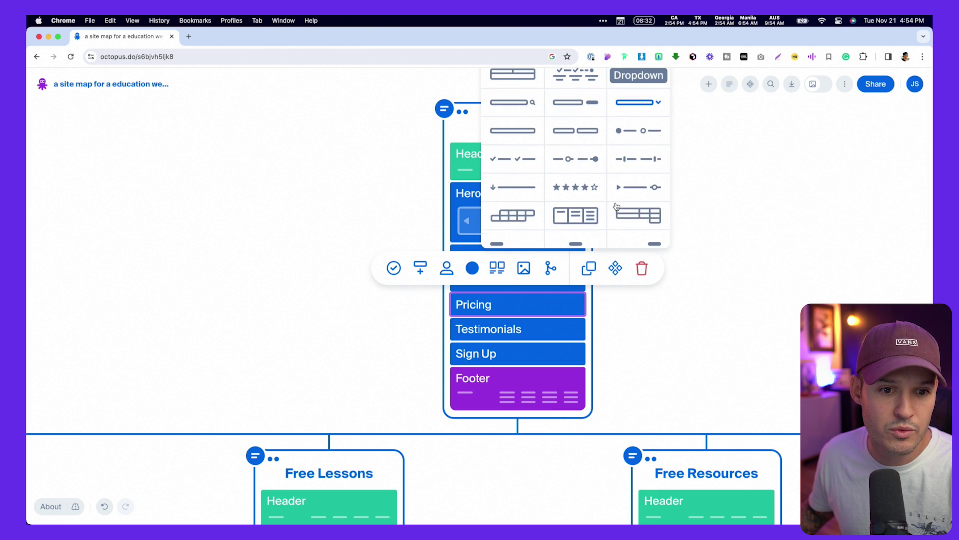
{"action": "left_click", "coordinate": [594, 216]}
{"action": "left_click", "coordinate": [649, 291]}
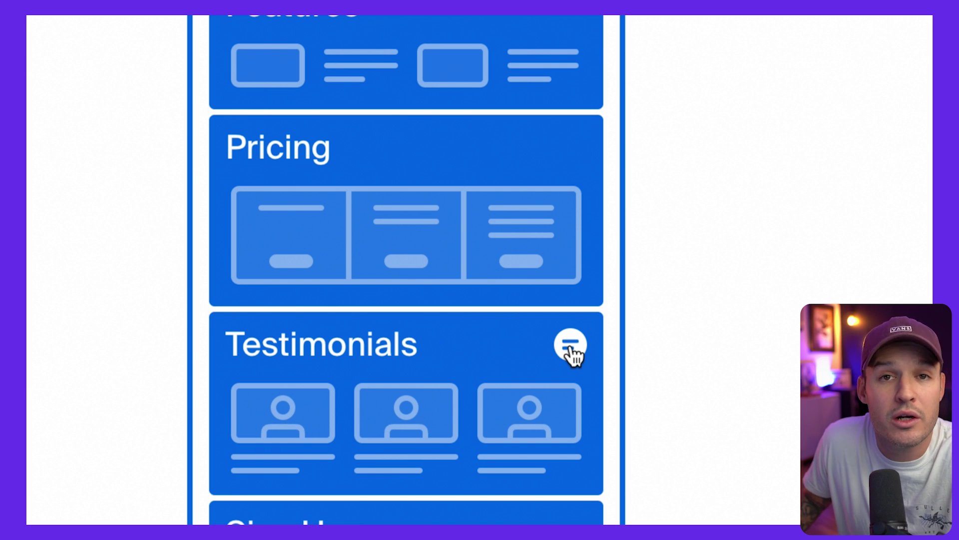
- Write and save a Testimonials note with placeholder text, a reviewer's first name and a quote
{"action": "left_click", "coordinate": [569, 345]}
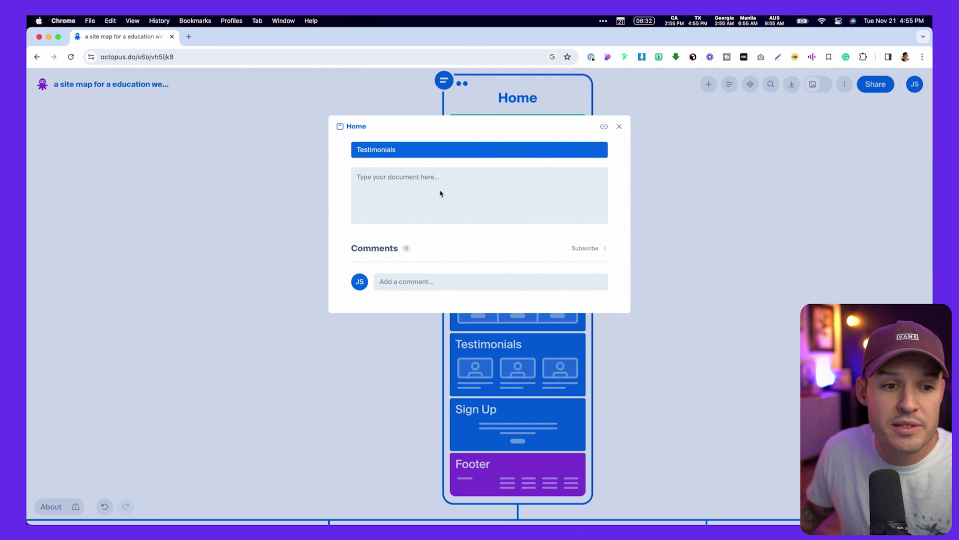
{"action": "left_click", "coordinate": [441, 193]}
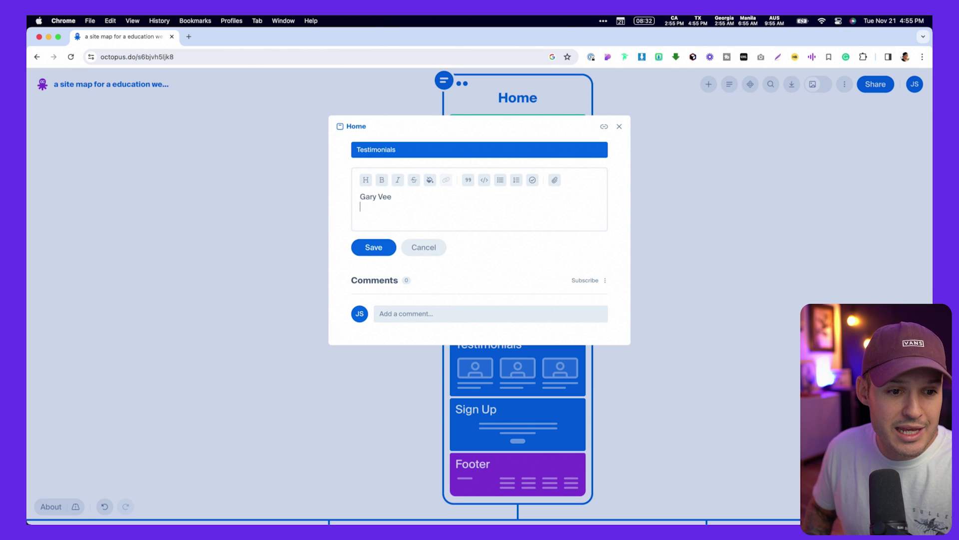
{"action": "type", "text": "dskljfhasjf kl;safkljs ad;jas;d j;klaj f"}
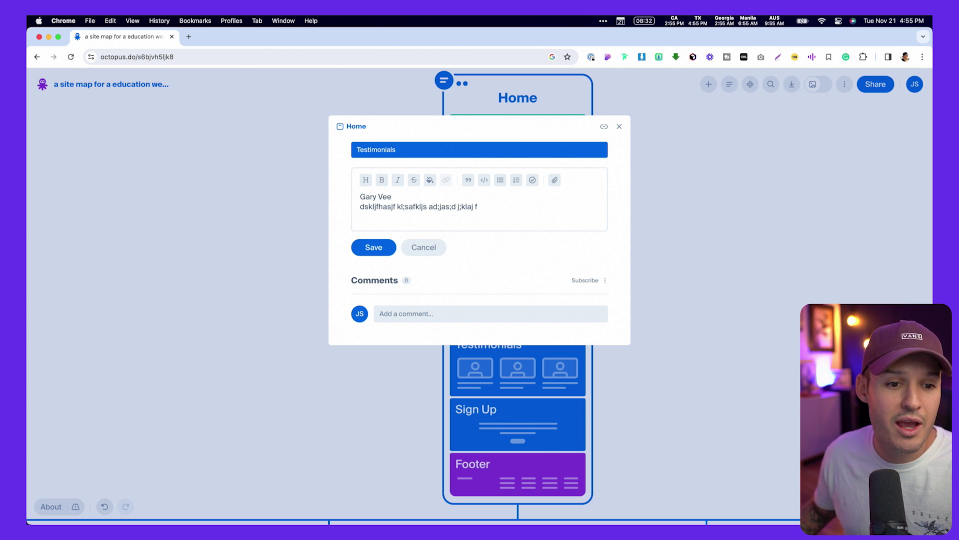
{"action": "key", "text": "Return"}
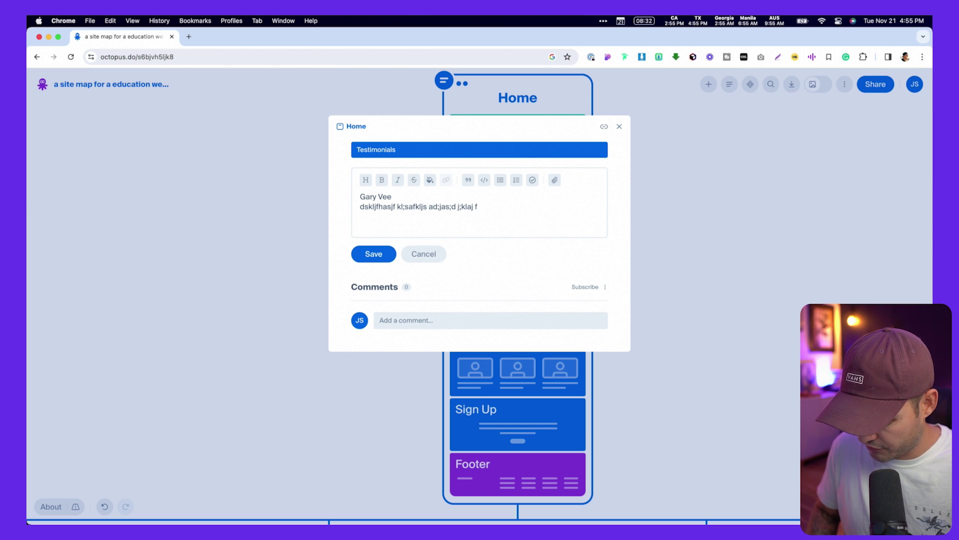
{"action": "type", "text": "Jennifer"}
{"action": "key", "text": "Return"}
{"action": "type", "text": "klj hdfas hdjklsh djklsah dkjlashdlkja"}
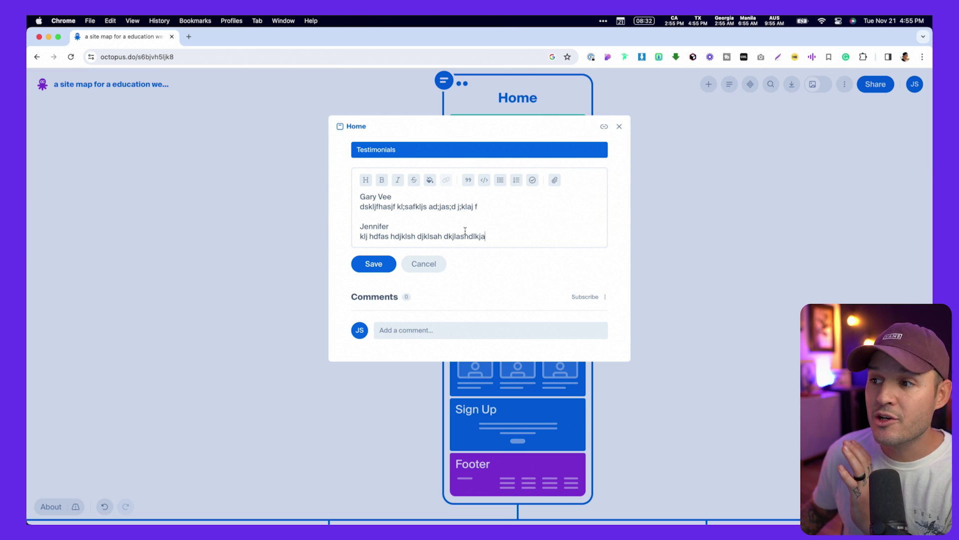
{"action": "left_click", "coordinate": [380, 266]}
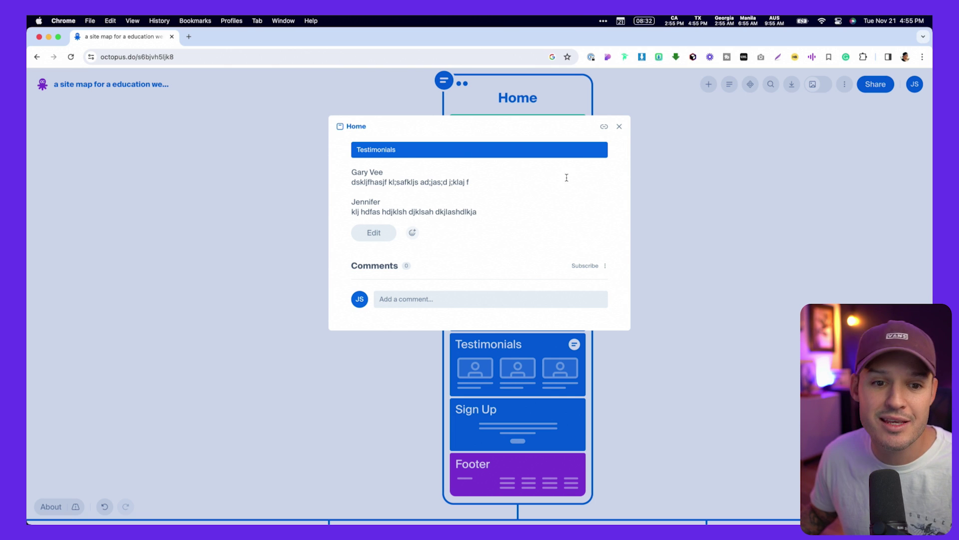
{"action": "left_click", "coordinate": [619, 126]}
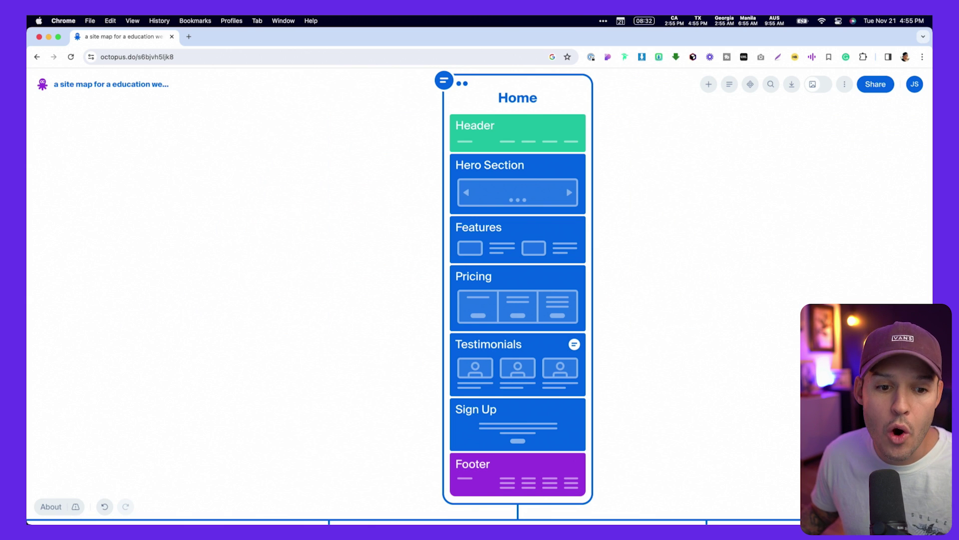
- Open and close the Testimonials note twice to check the saved placeholder testimonials
{"action": "left_click", "coordinate": [575, 345]}
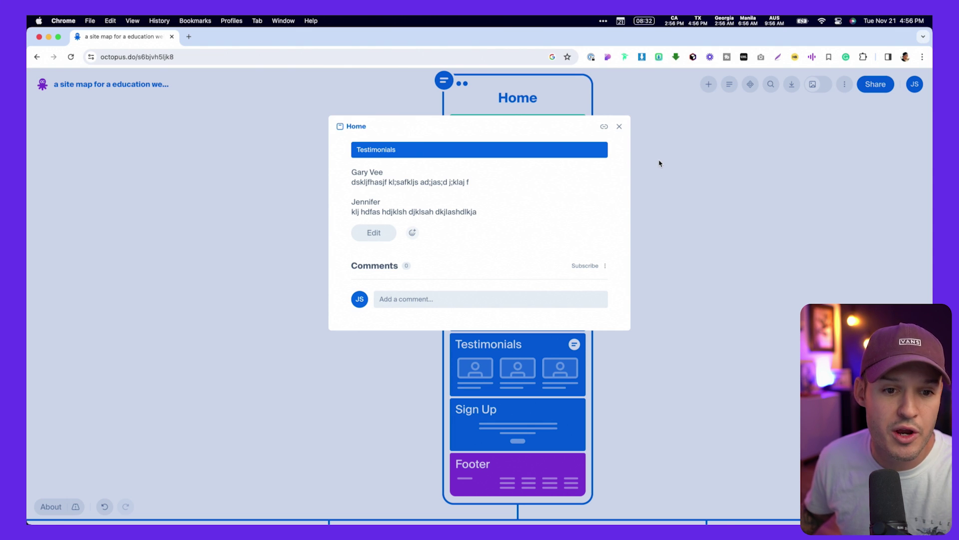
{"action": "left_click", "coordinate": [619, 128]}
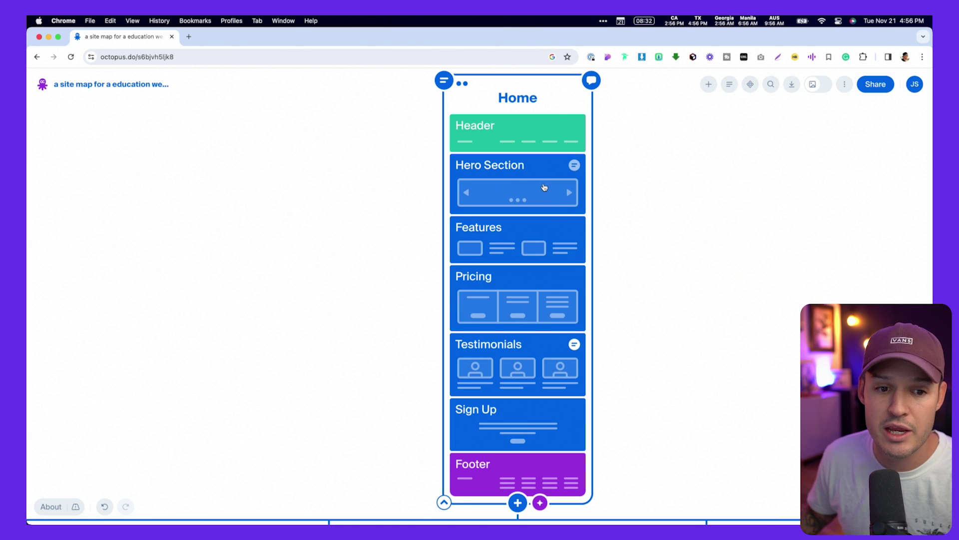
{"action": "left_click", "coordinate": [573, 345]}
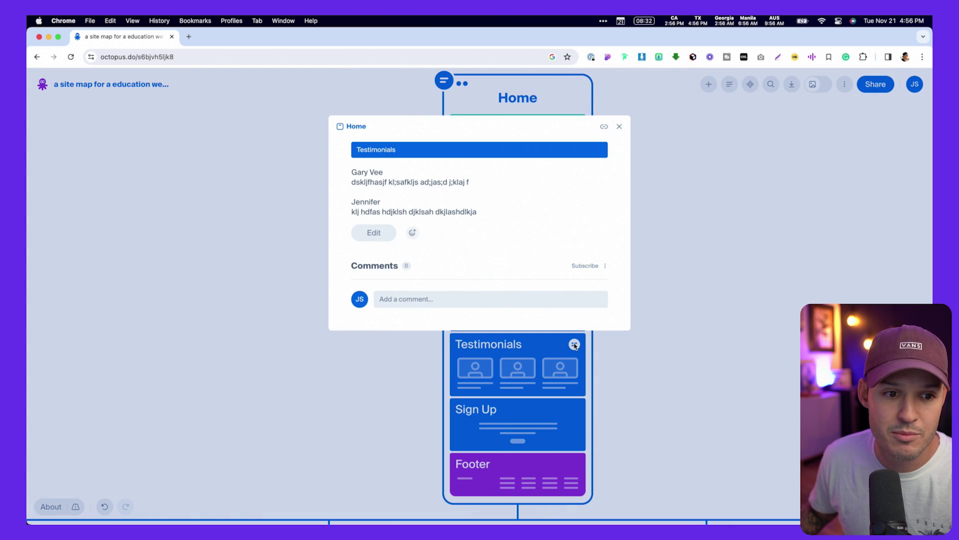
{"action": "left_click", "coordinate": [619, 128]}
- Colour the Home page's Testimonials section red and turn it into a reusable symbol
{"action": "left_click", "coordinate": [527, 354]}
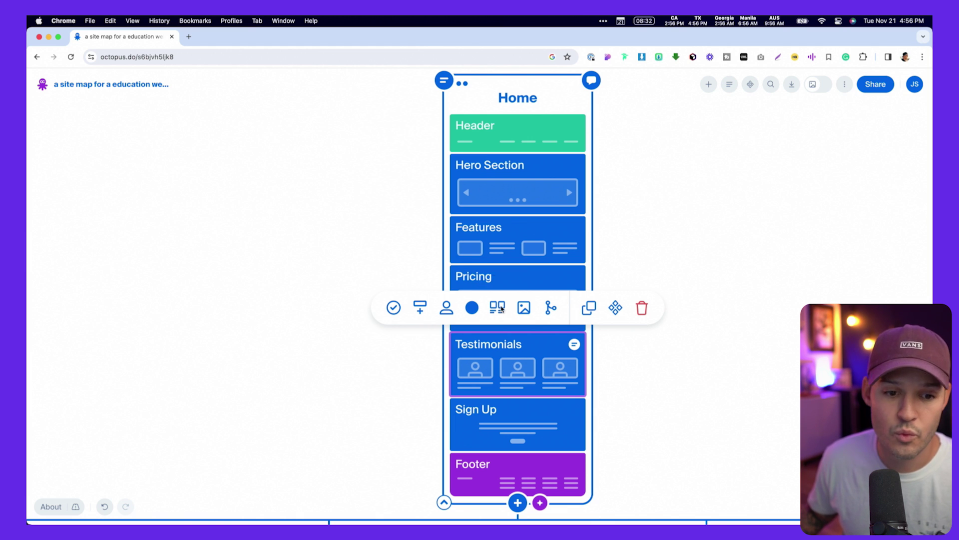
{"action": "left_click", "coordinate": [471, 308]}
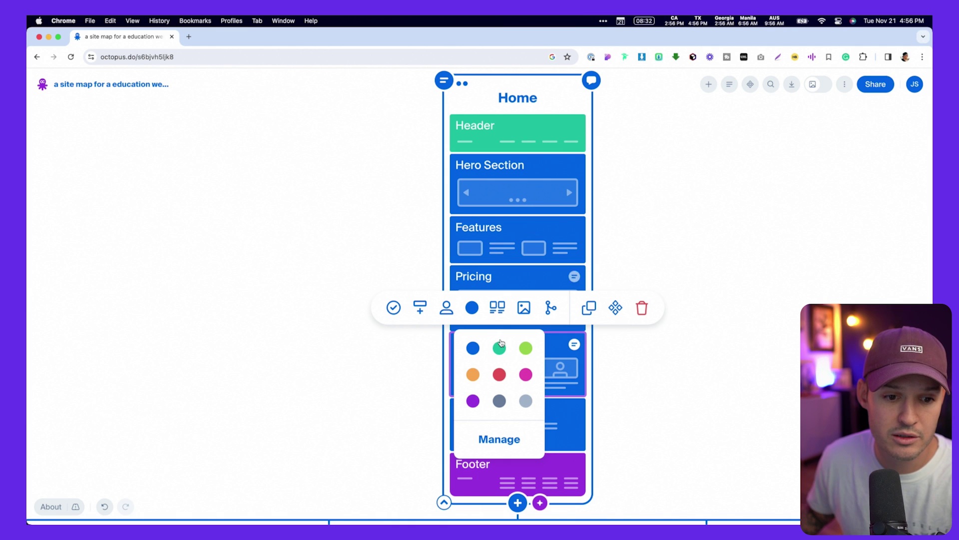
{"action": "left_click", "coordinate": [503, 379]}
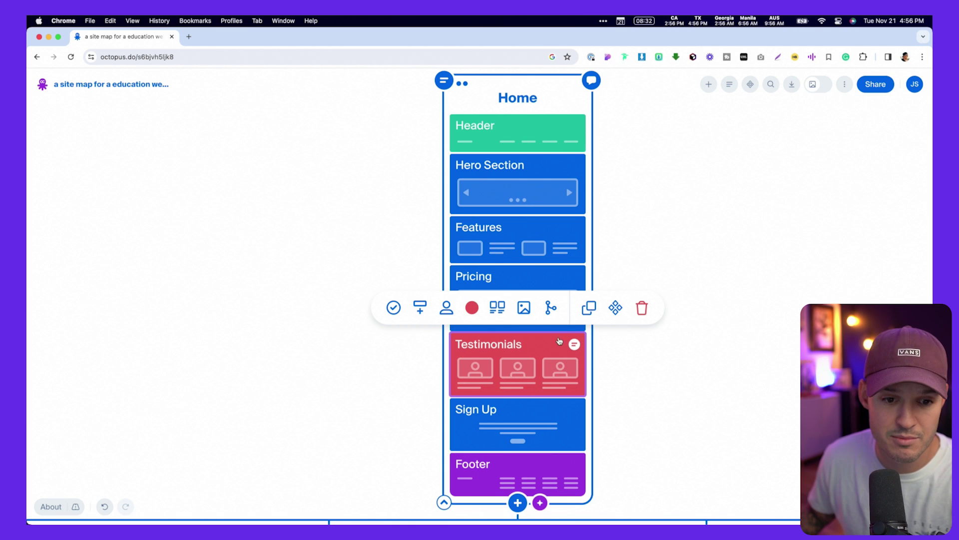
{"action": "left_click", "coordinate": [616, 308]}
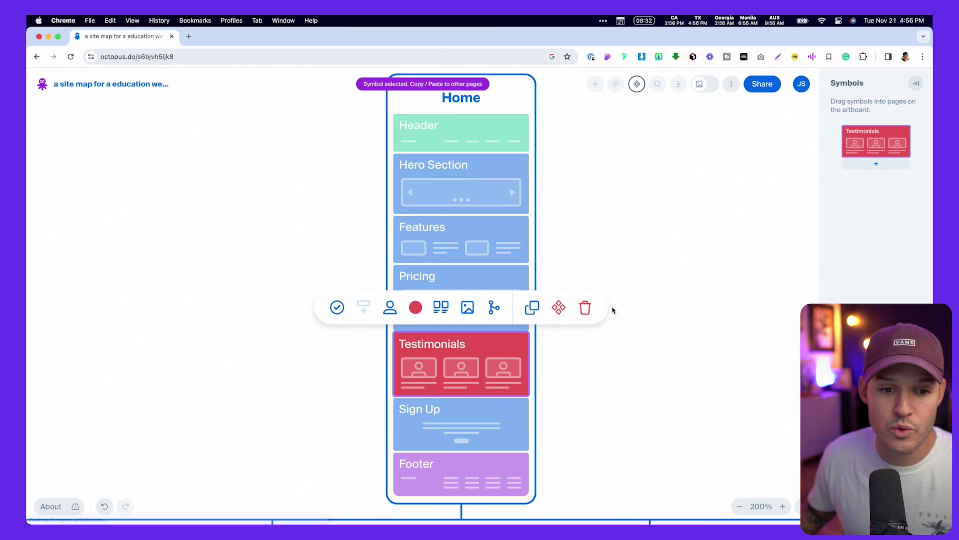
- Place the Testimonials symbol in the Free Resources page directly below its Header, above Ebooks
{"action": "left_click", "coordinate": [661, 273]}
{"action": "scroll", "coordinate": [660, 273], "scroll_direction": "down", "scroll_amount": 5}
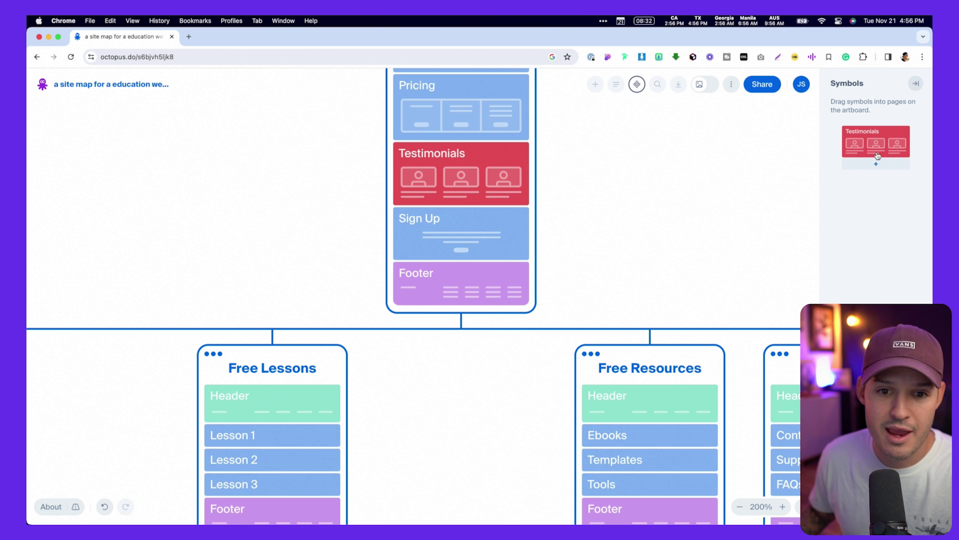
{"action": "left_click_drag", "start_coordinate": [877, 156], "coordinate": [650, 444]}
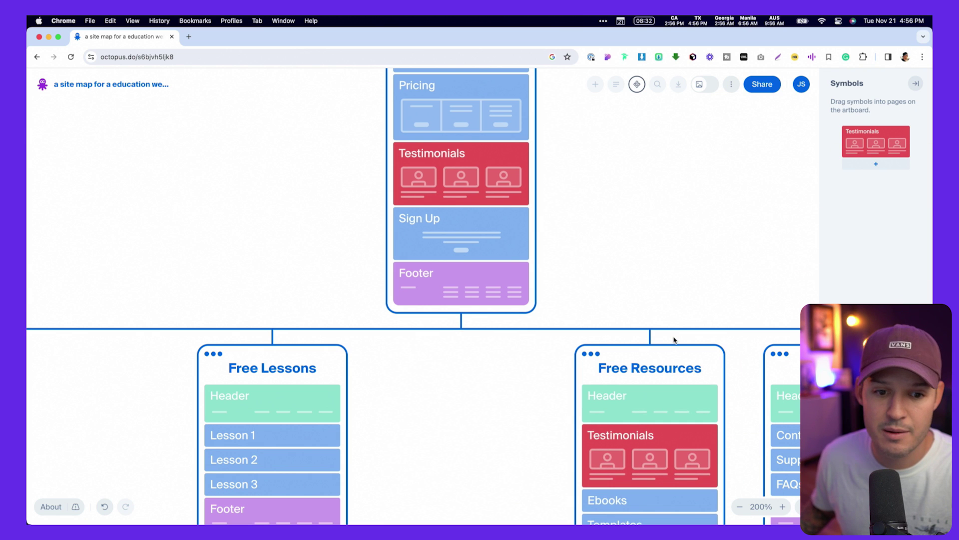
{"action": "scroll", "coordinate": [674, 340], "scroll_direction": "down", "scroll_amount": 2}
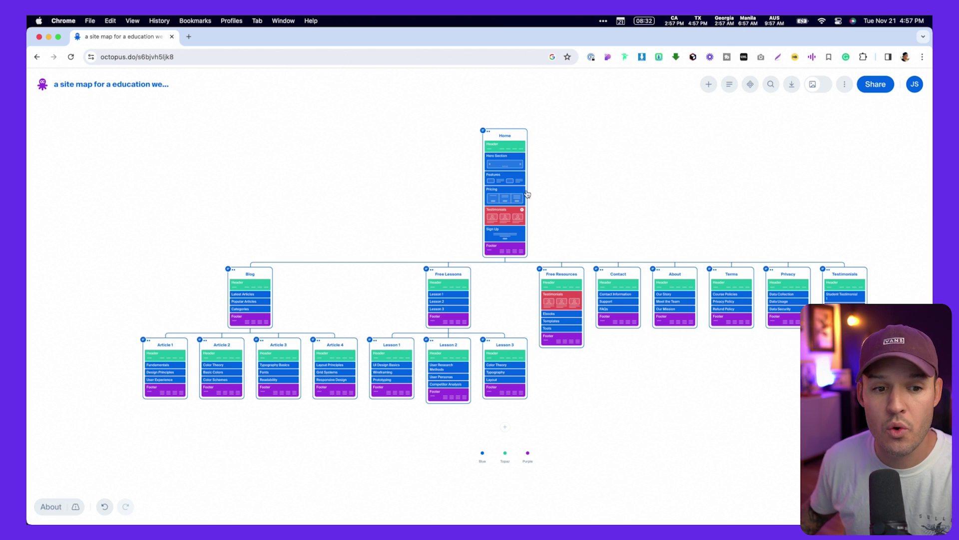
{"action": "left_click", "coordinate": [730, 84]}
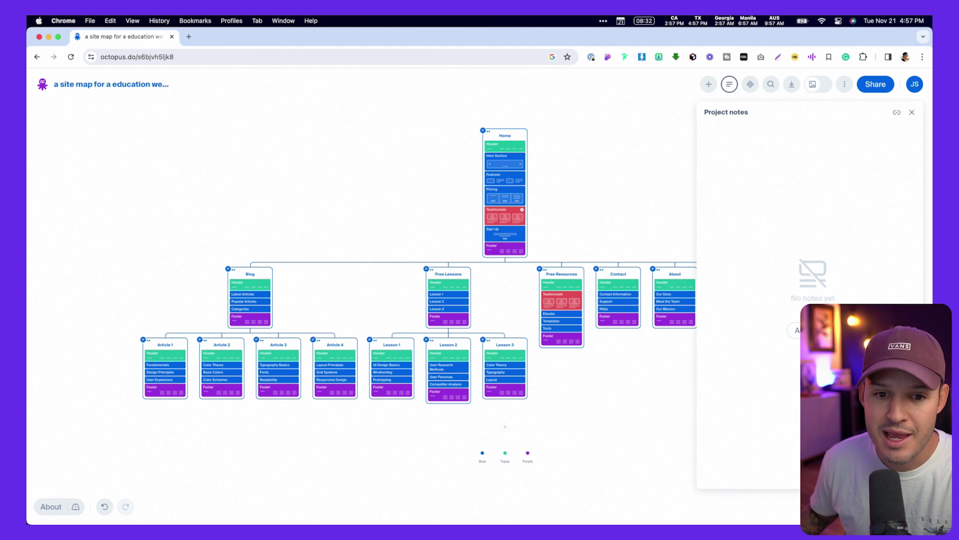
{"action": "left_click", "coordinate": [796, 330]}
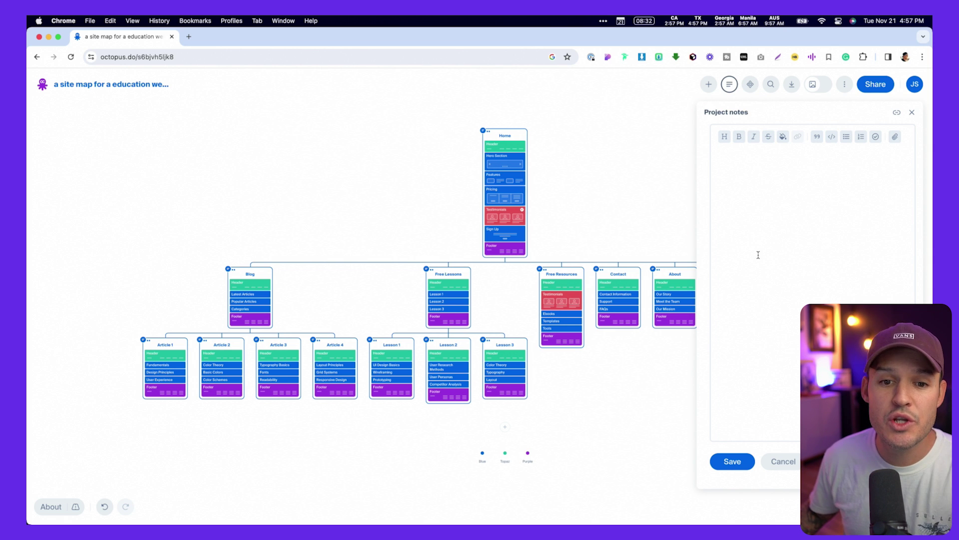
{"action": "left_click", "coordinate": [782, 462]}
{"action": "mouse_move", "coordinate": [711, 87]}
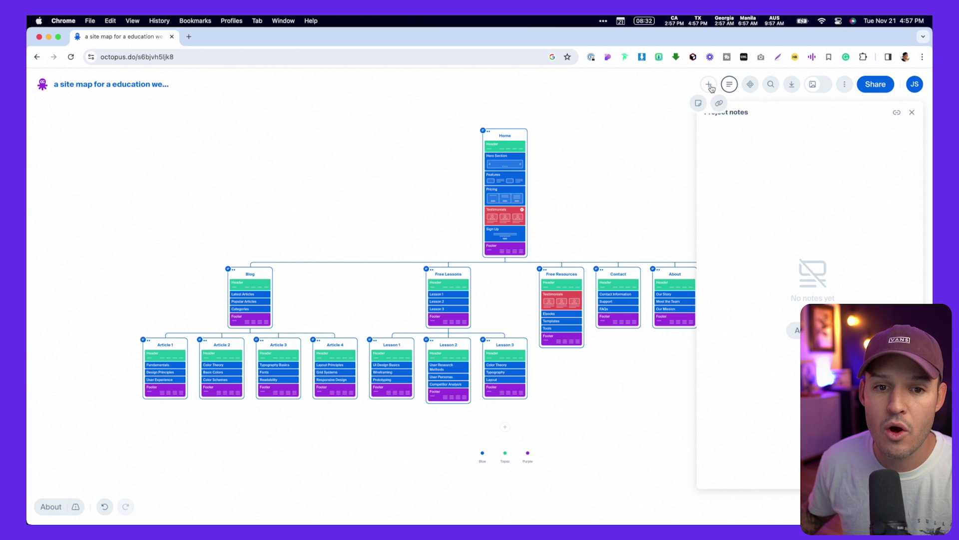
{"action": "left_click", "coordinate": [912, 112]}
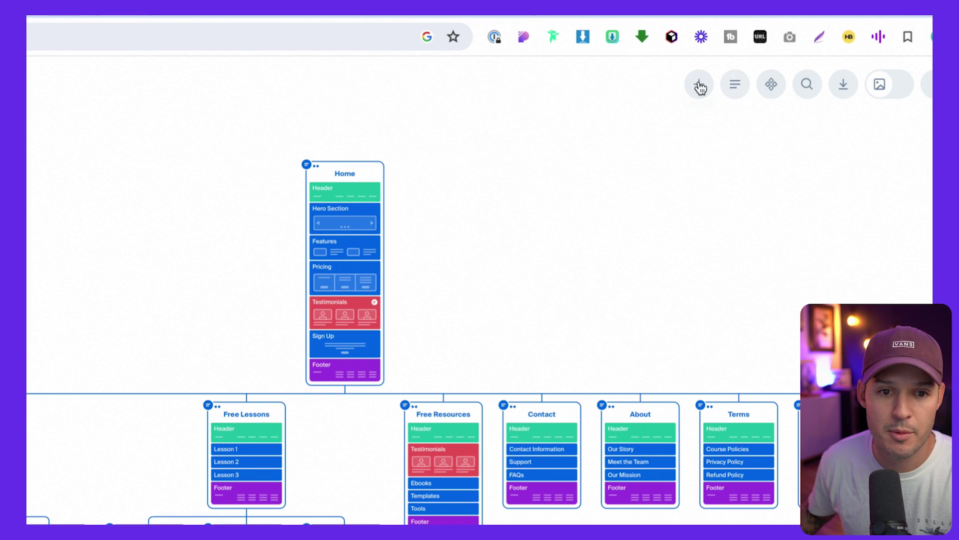
{"action": "mouse_move", "coordinate": [700, 87]}
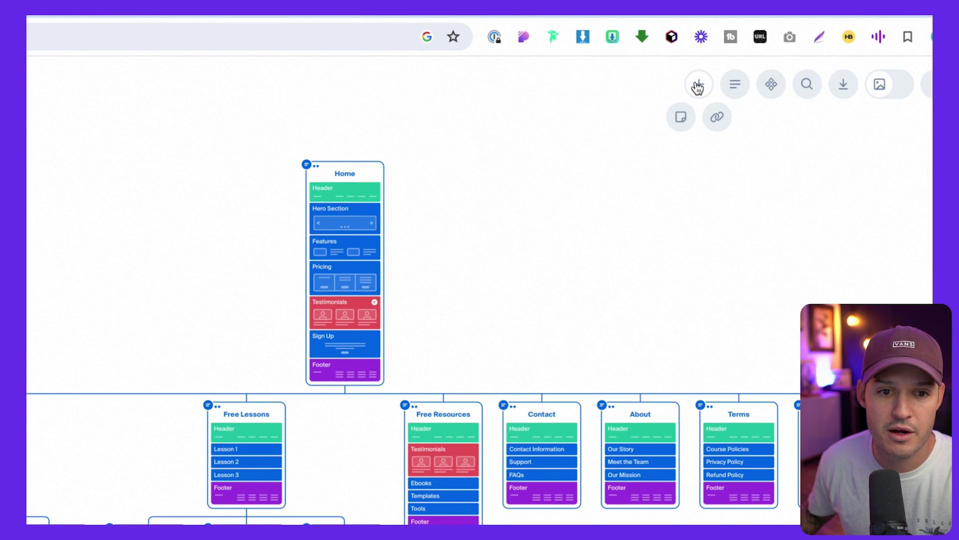
- Add a yellow sticky note next to the Home card and write 'thoughts' in it
{"action": "left_click", "coordinate": [680, 117]}
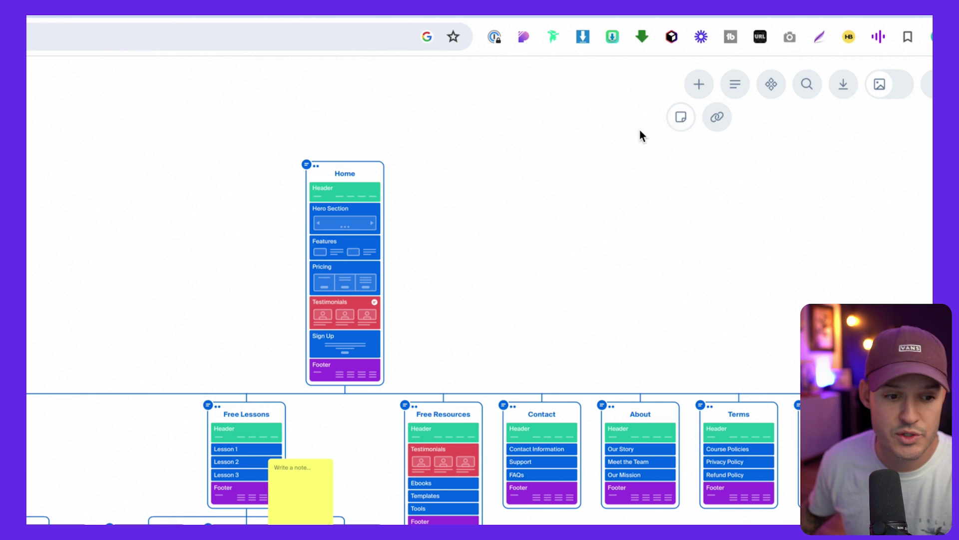
{"action": "left_click_drag", "start_coordinate": [322, 466], "coordinate": [432, 173]}
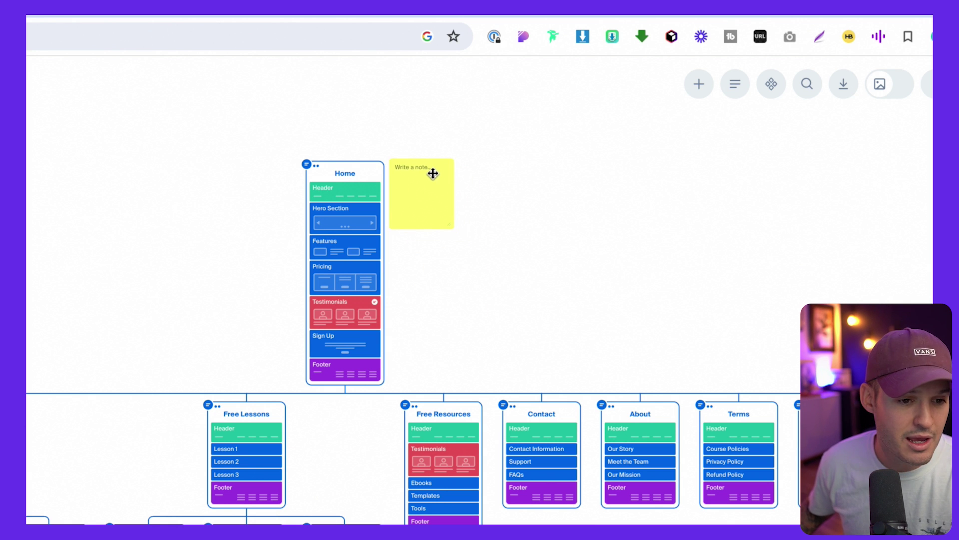
{"action": "scroll", "coordinate": [364, 196], "scroll_direction": "up", "scroll_amount": 5}
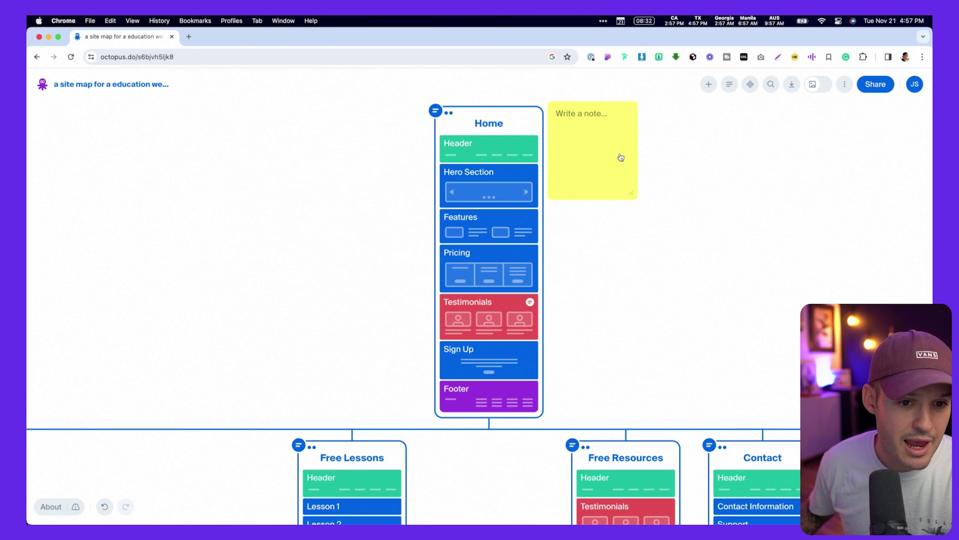
{"action": "left_click", "coordinate": [579, 124]}
{"action": "left_click", "coordinate": [582, 111]}
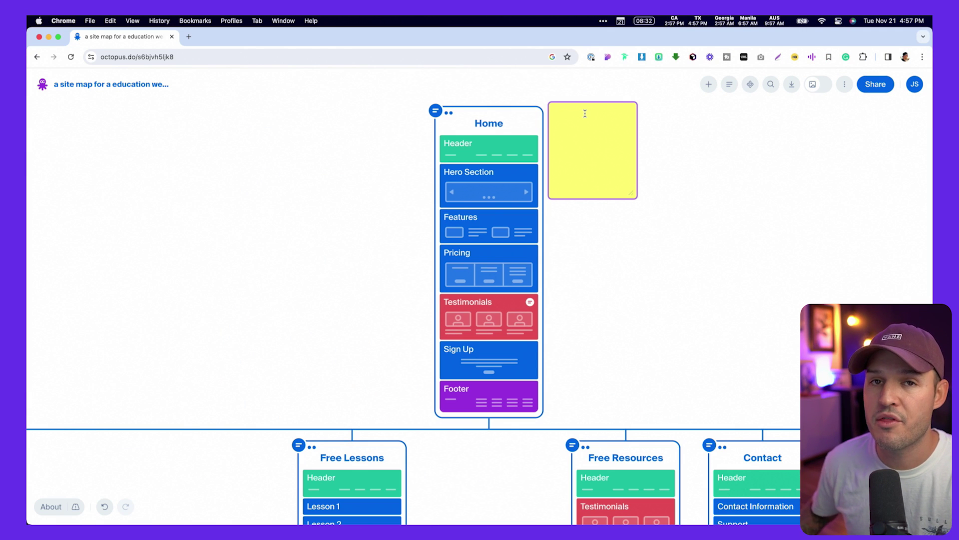
{"action": "type", "text": "thoughts"}
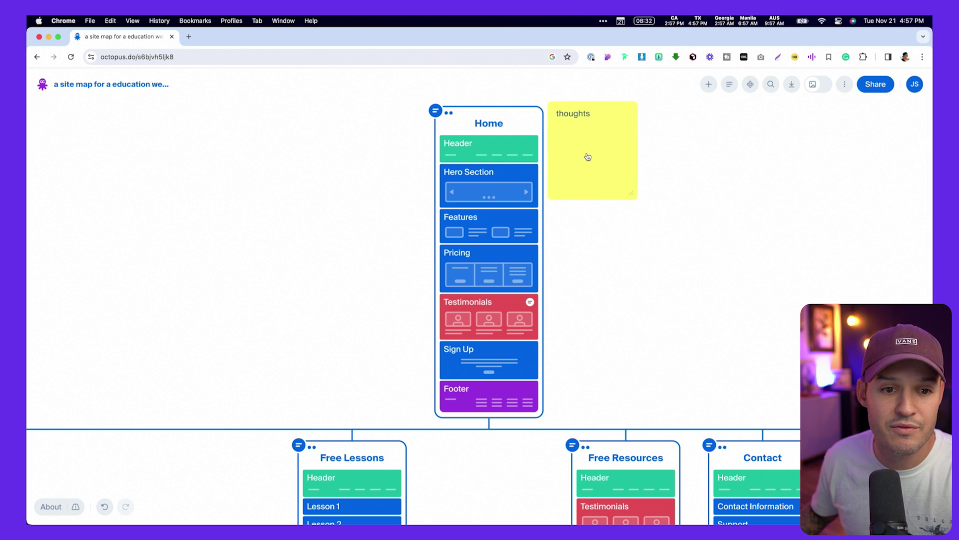
{"action": "left_click_drag", "start_coordinate": [589, 154], "coordinate": [585, 156]}
{"action": "left_click", "coordinate": [436, 110]}
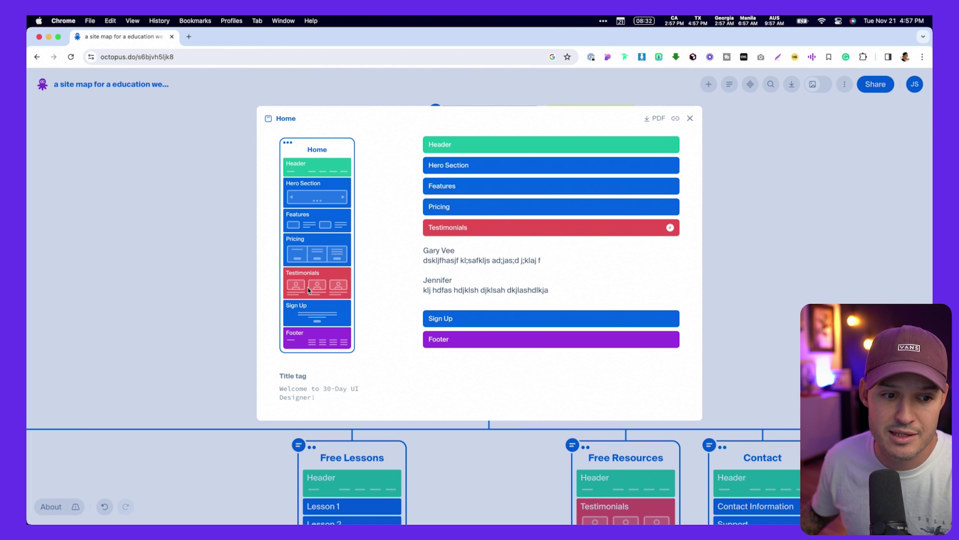
{"action": "mouse_move", "coordinate": [296, 377]}
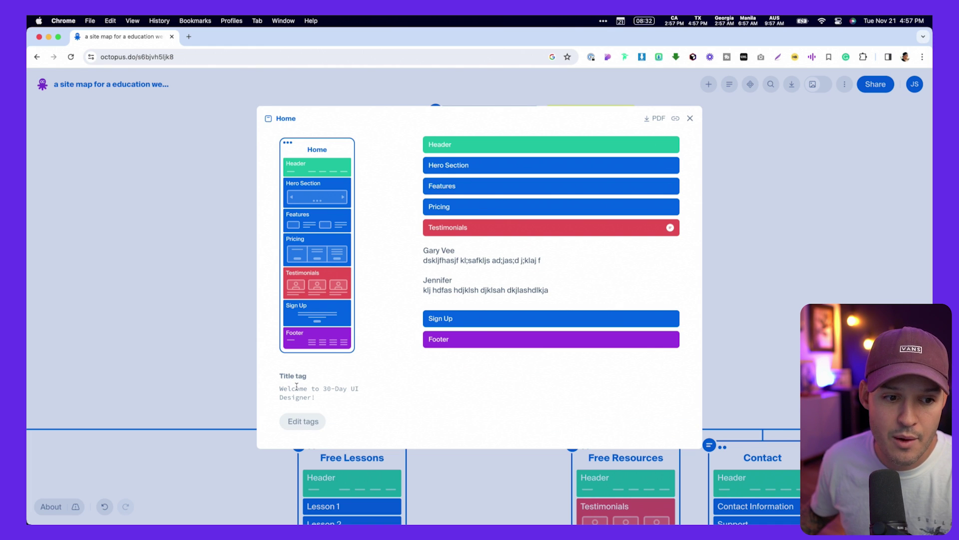
{"action": "left_click", "coordinate": [304, 422]}
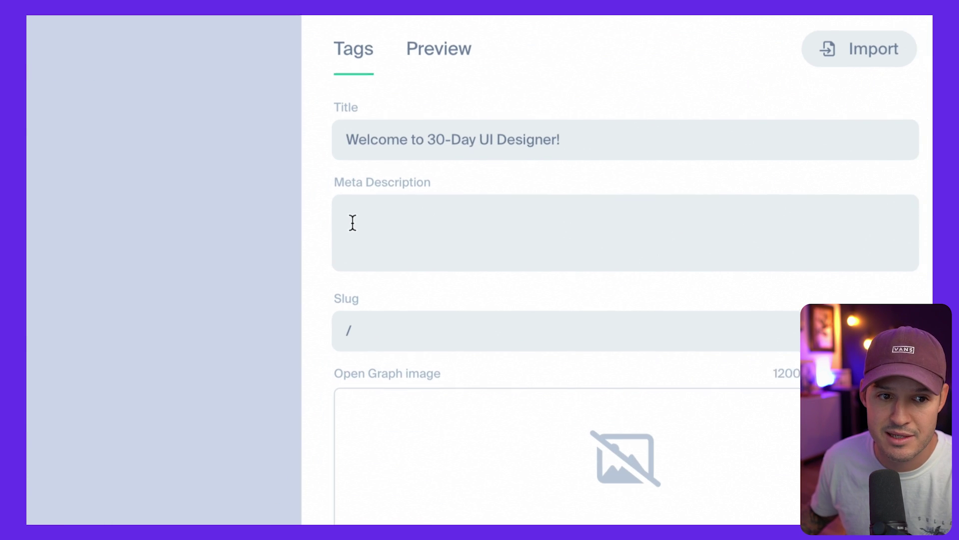
{"action": "left_click_drag", "start_coordinate": [396, 158], "coordinate": [516, 157]}
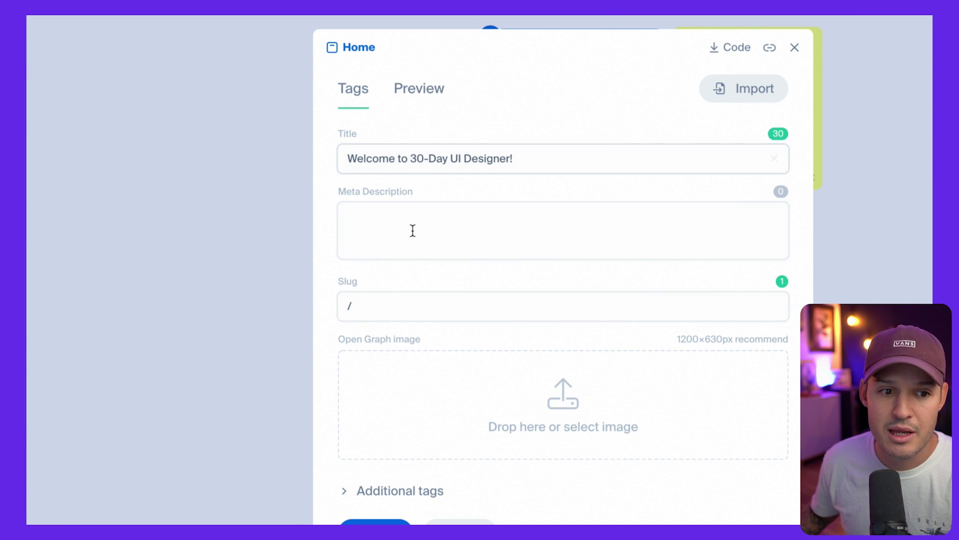
{"action": "left_click", "coordinate": [411, 229]}
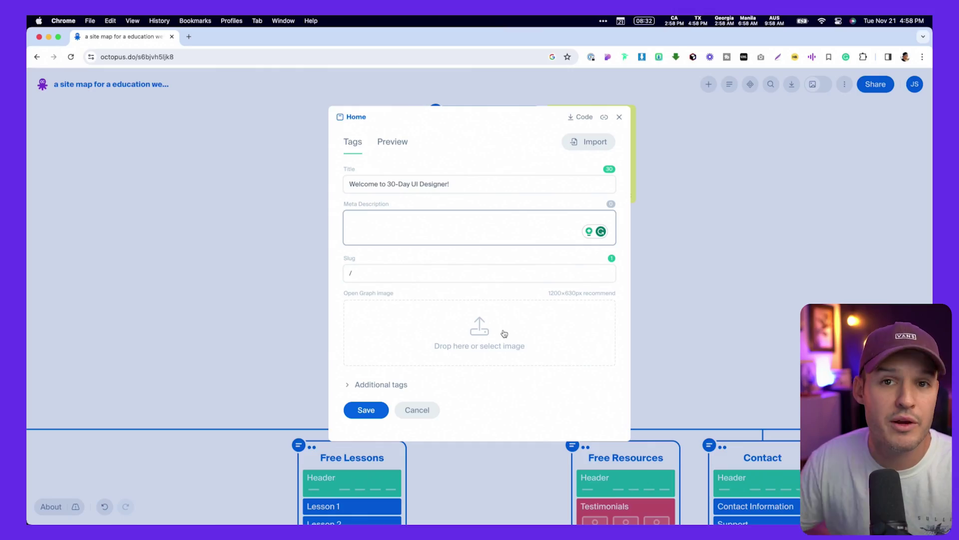
{"action": "left_click", "coordinate": [756, 265]}
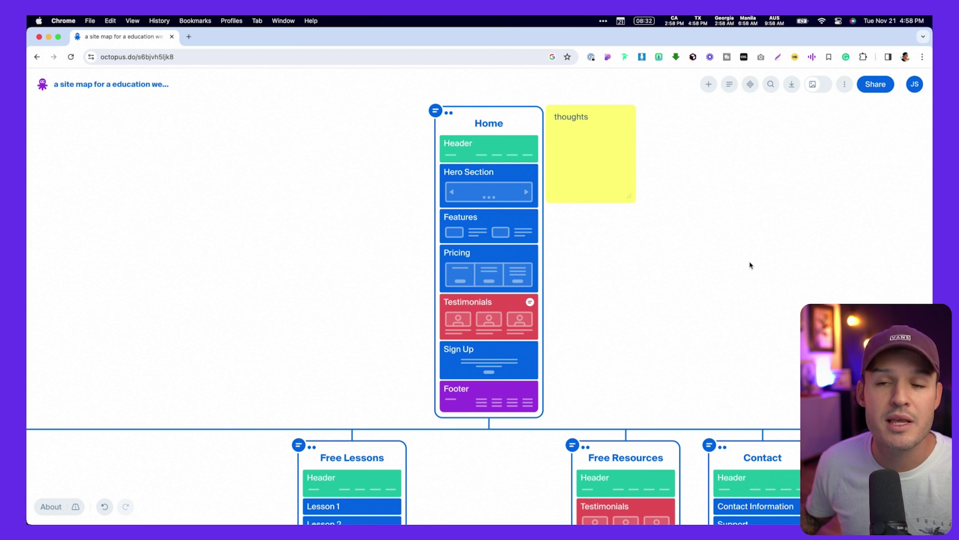
{"action": "left_click", "coordinate": [879, 86]}
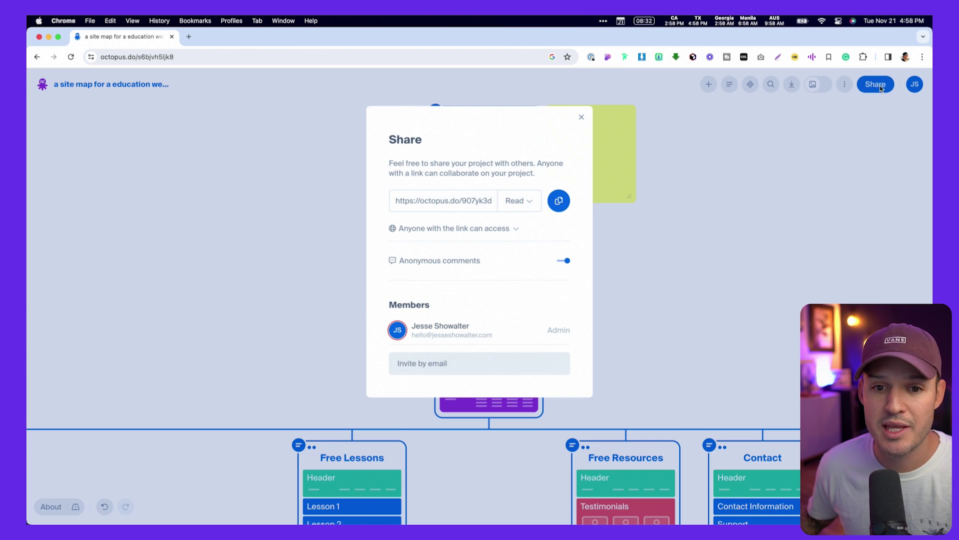
{"action": "left_click", "coordinate": [519, 201]}
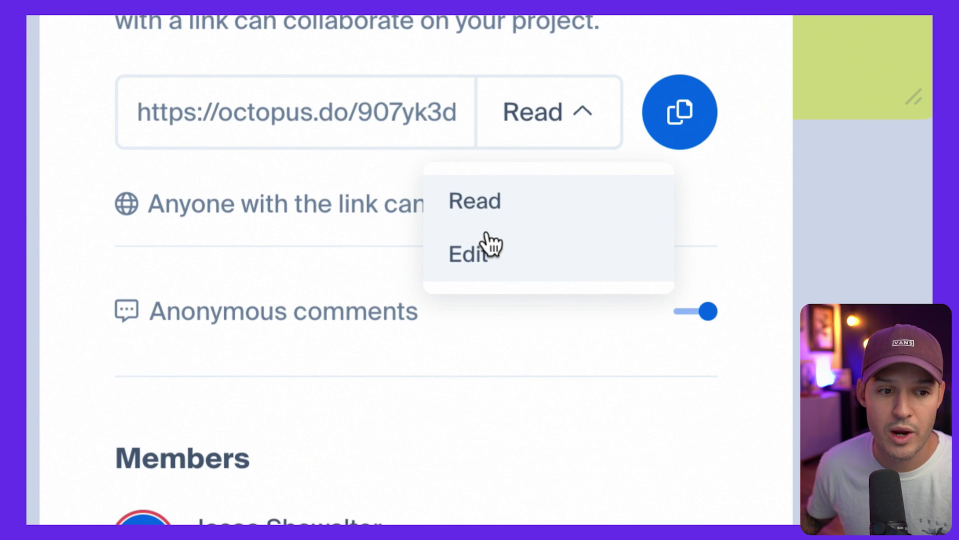
{"action": "left_click", "coordinate": [260, 206]}
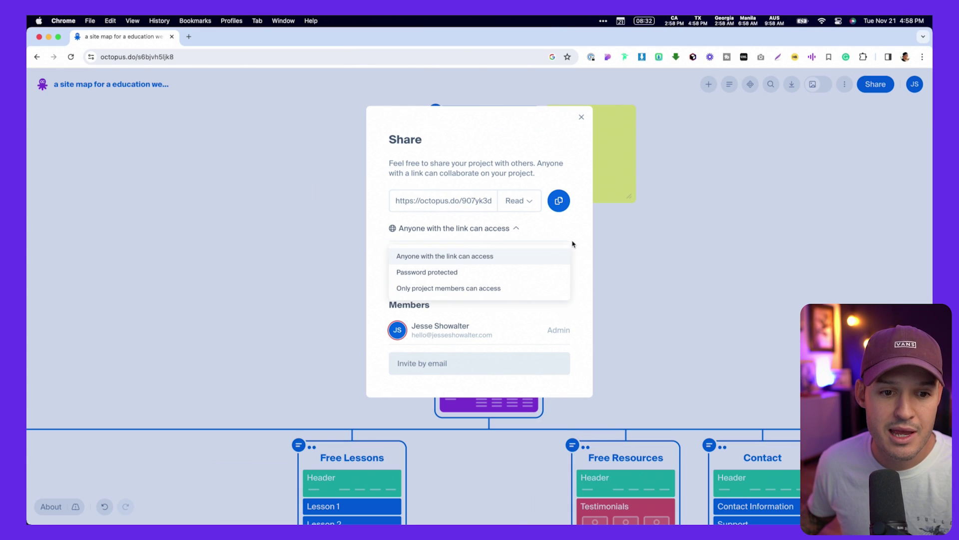
{"action": "left_click", "coordinate": [573, 243]}
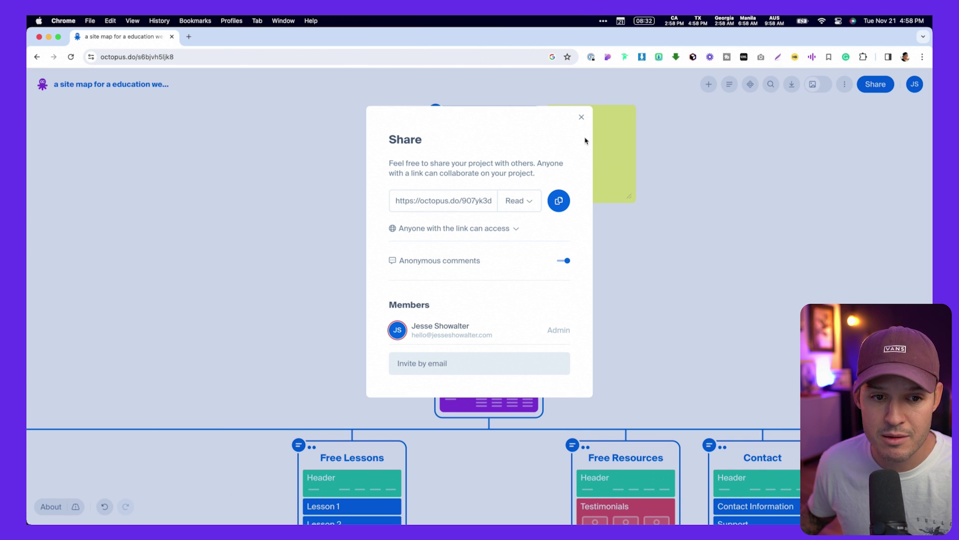
{"action": "left_click", "coordinate": [582, 119]}
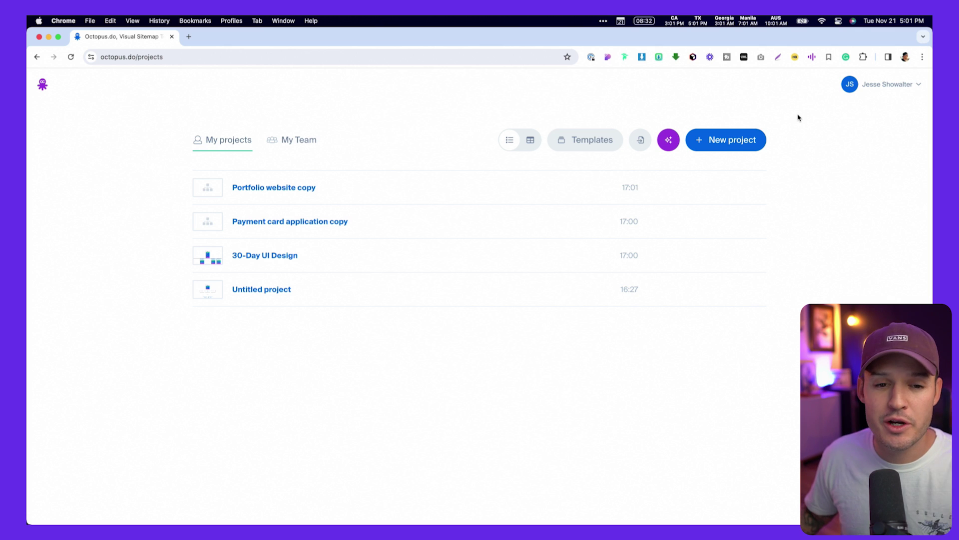
- Browse the Templates gallery and open the Payment card application template
{"action": "left_click", "coordinate": [590, 141]}
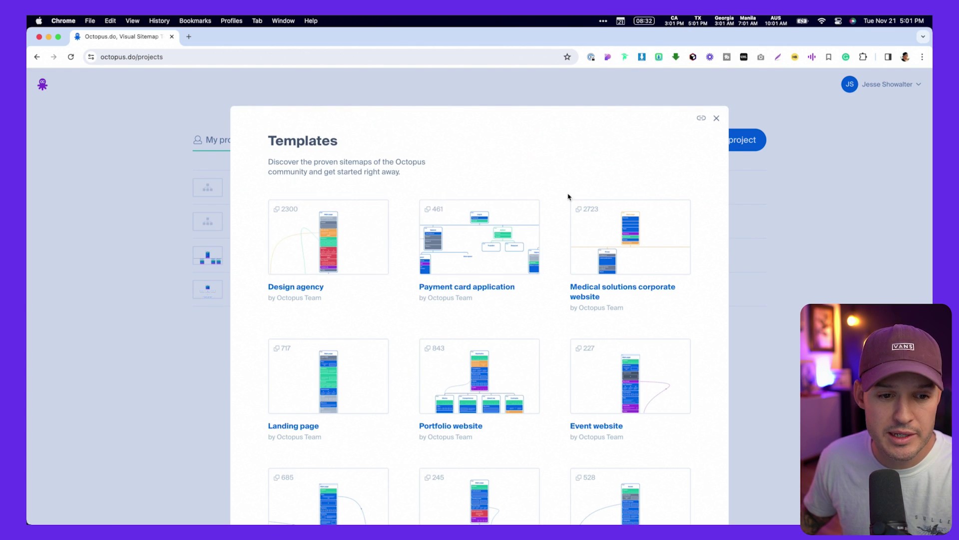
{"action": "scroll", "coordinate": [400, 234], "scroll_direction": "down", "scroll_amount": 3}
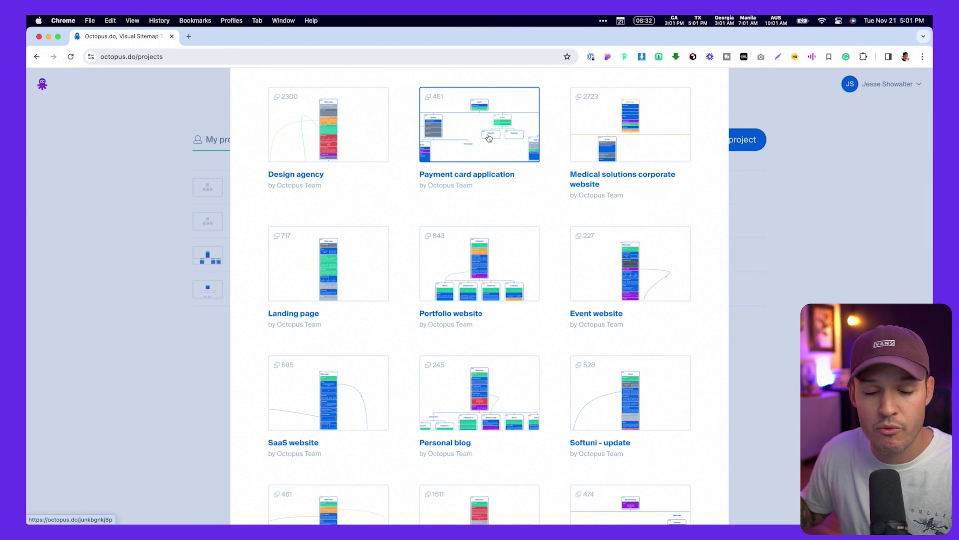
{"action": "left_click", "coordinate": [489, 139]}
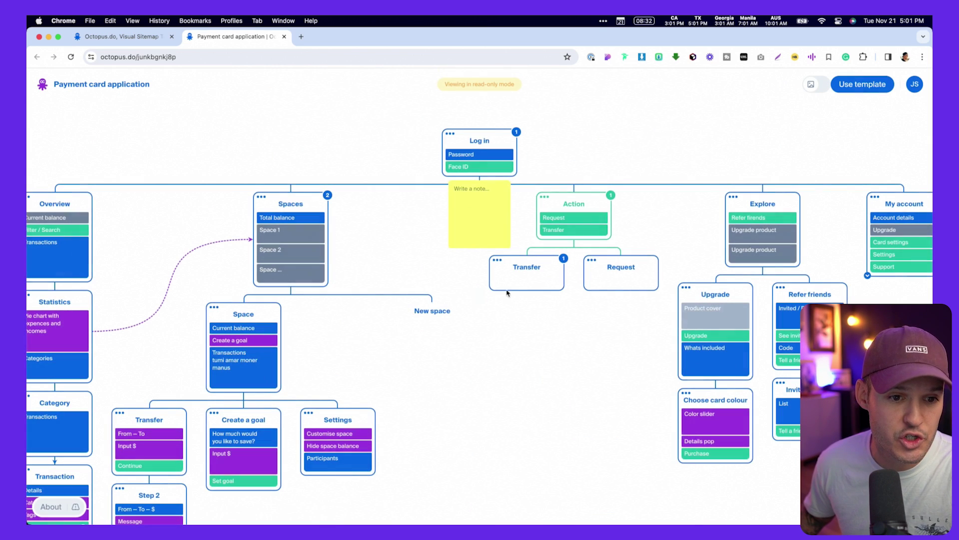
- Look over the Payment card application sitemap, then create an editable project from it with Use template
{"action": "left_click_drag", "start_coordinate": [464, 342], "coordinate": [528, 324]}
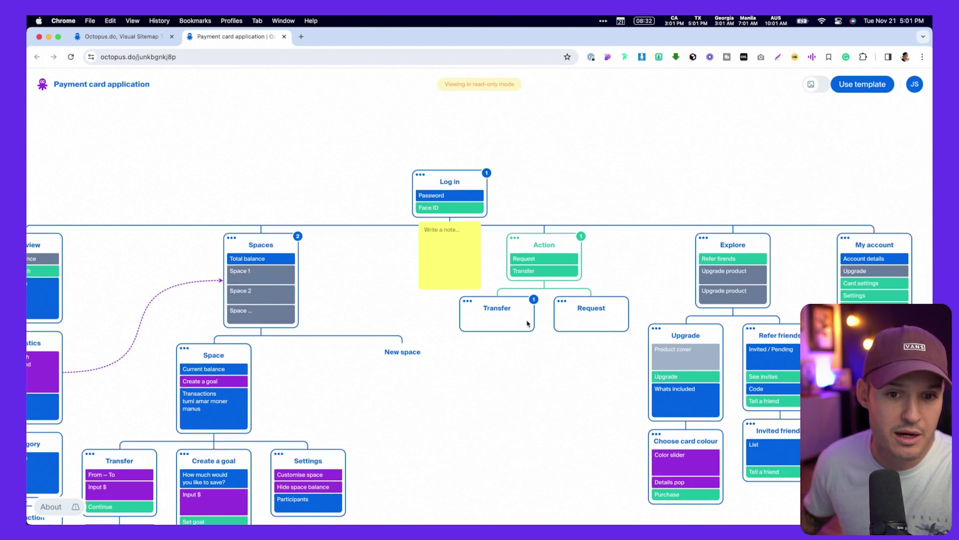
{"action": "left_click", "coordinate": [853, 91]}
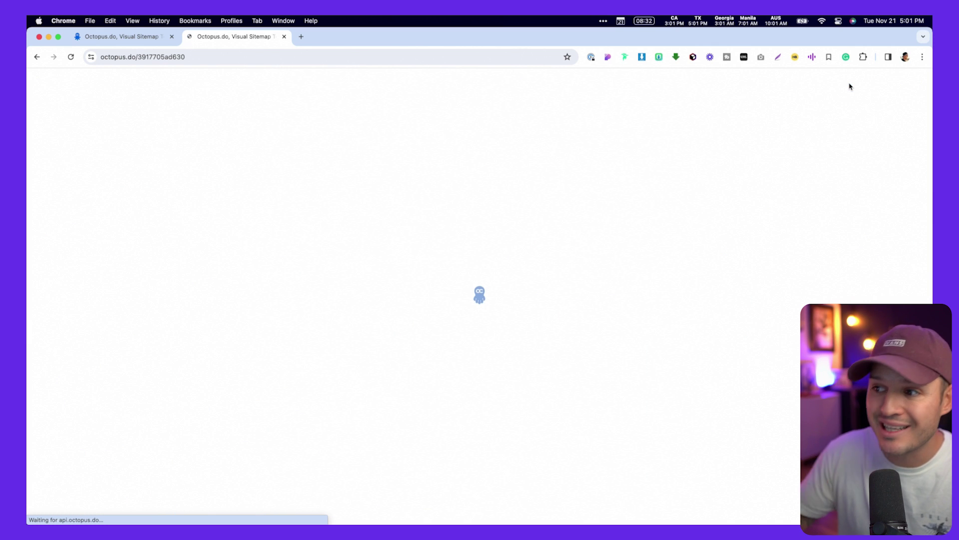